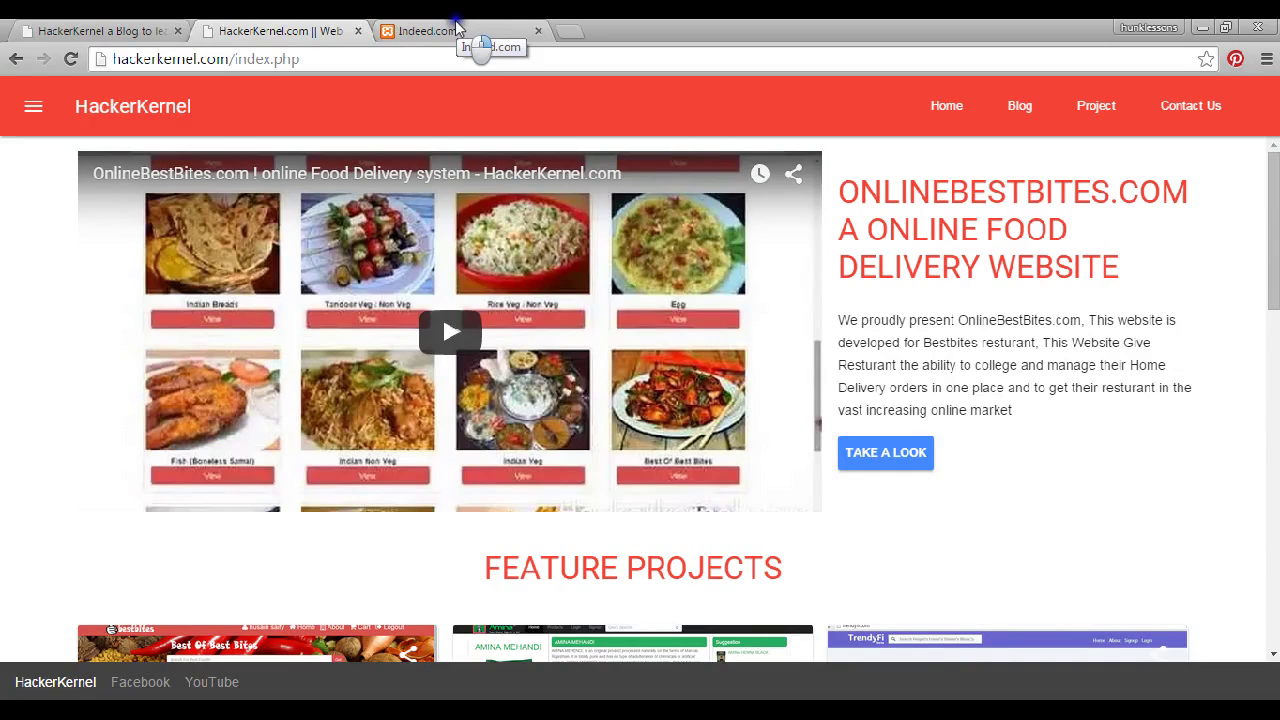
Switch to the Indeed clone tab showing its job search home page (localhost/co/indeed/index.php)
left_click(455, 30)
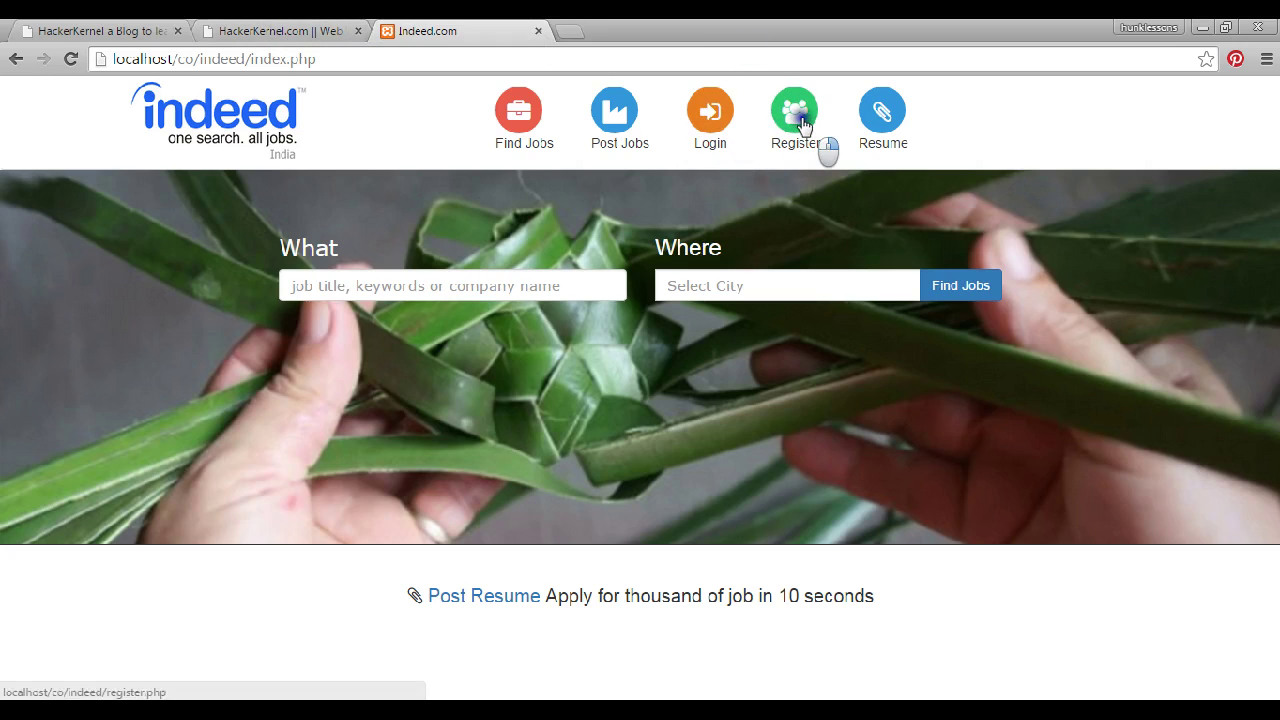
left_click(336, 287)
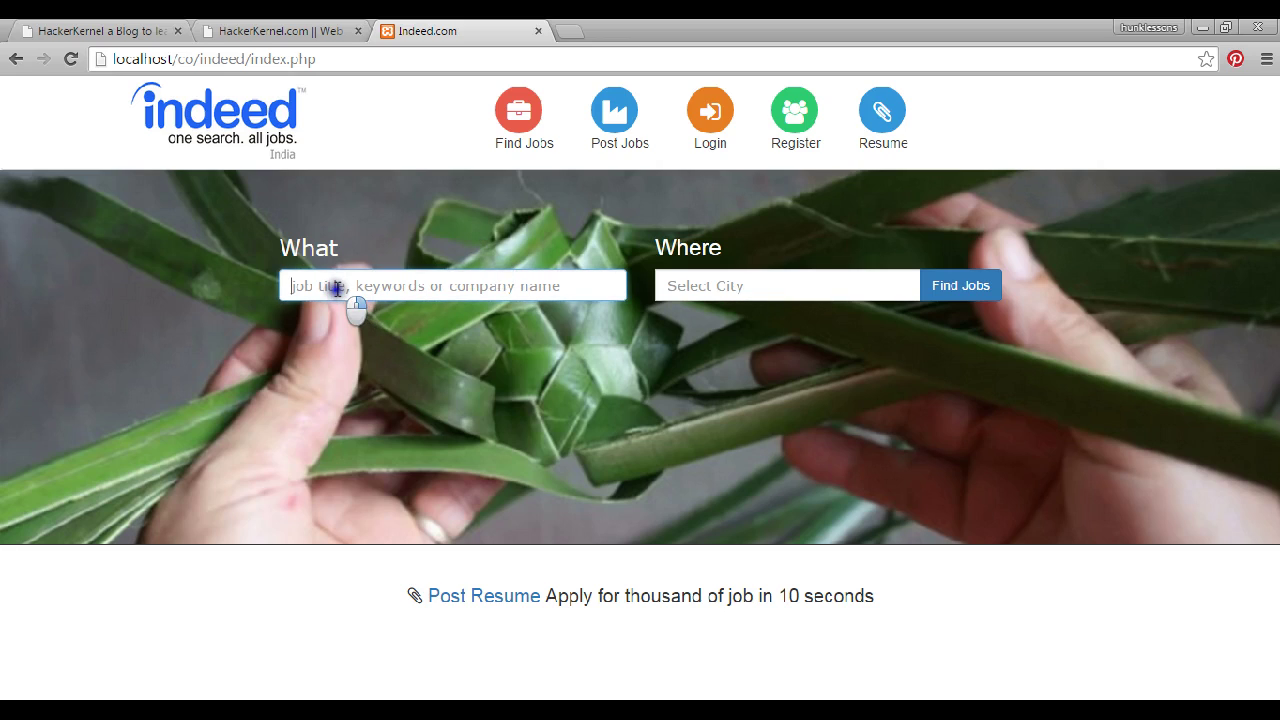
Search for php Developer jobs in Bhopal, Madhya pradash using the What and Where suggestions
type("php")
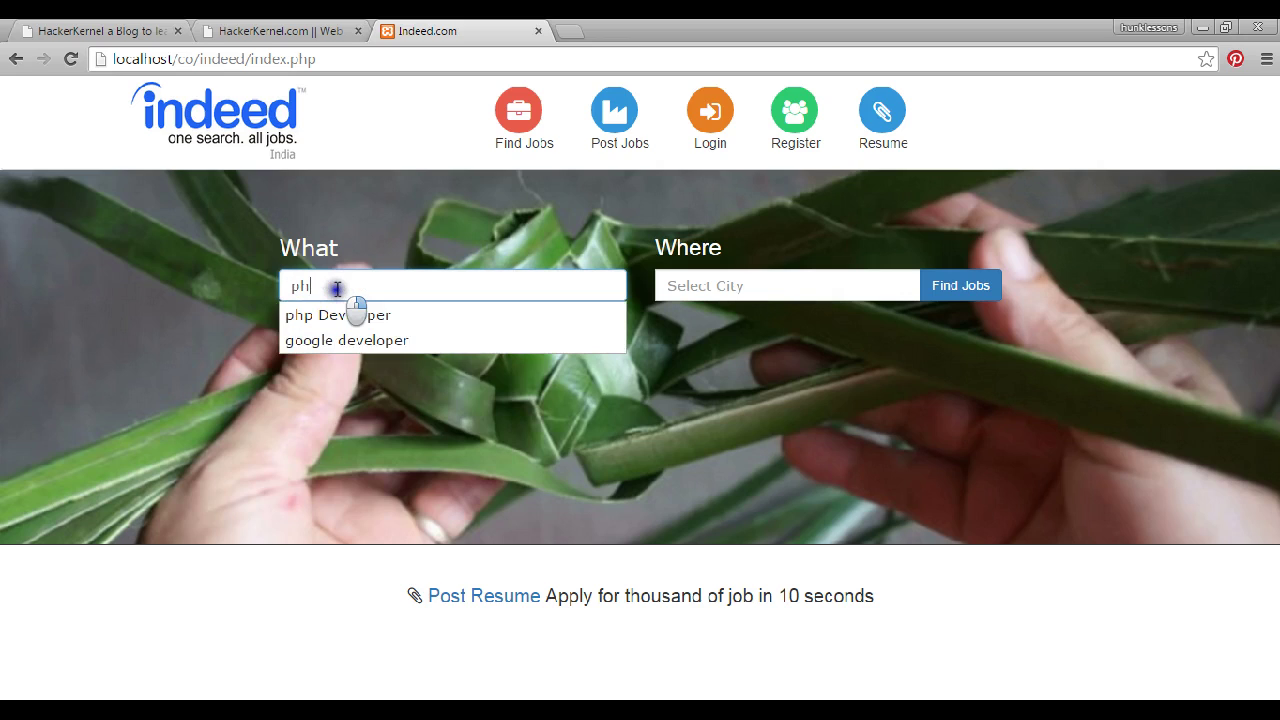
key("Down")
key("Return")
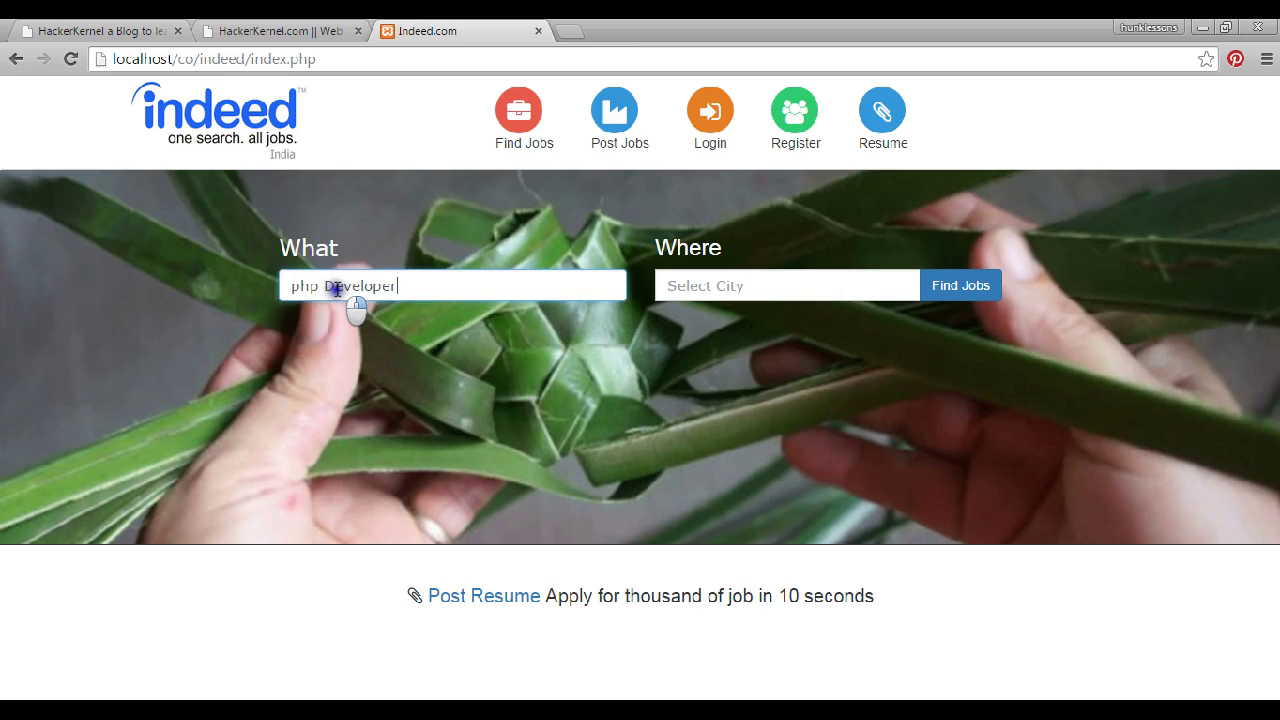
key("Tab")
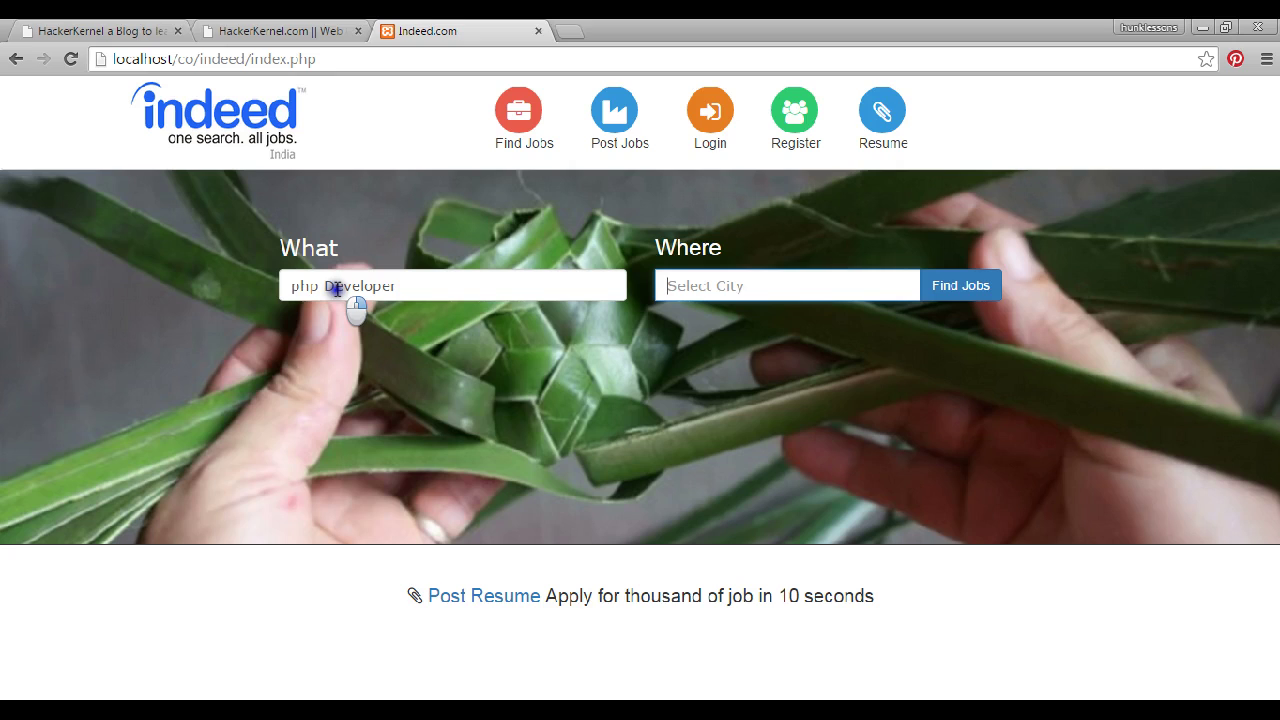
type("b")
key("Down")
key("Return")
key("Return")
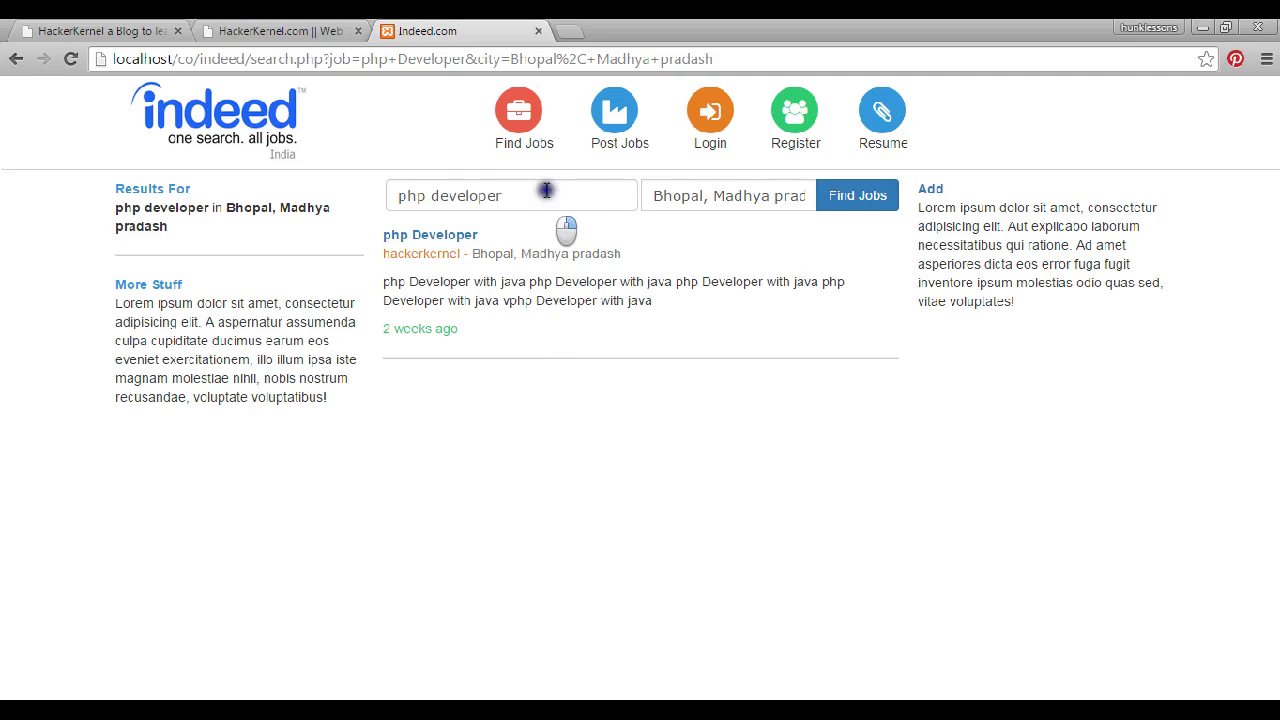
Open the php Developer job's detail page from the search results
left_click_drag(514, 195, 312, 212)
left_click(540, 278)
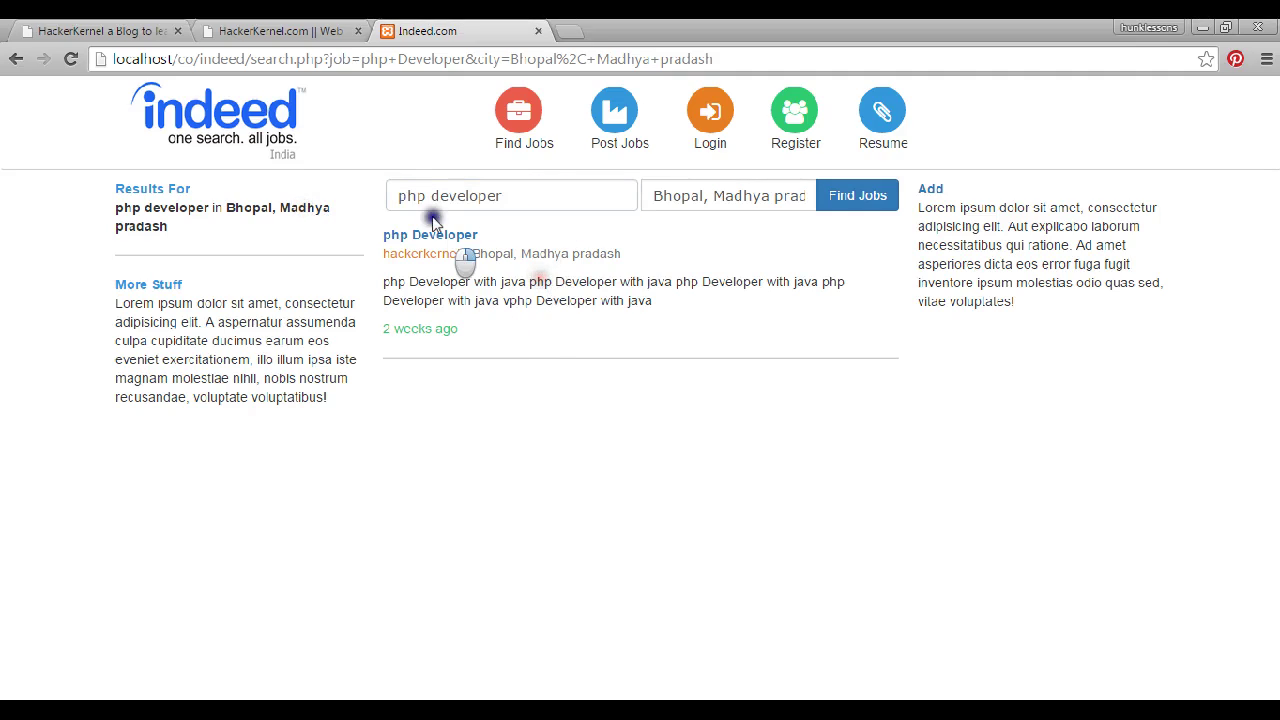
left_click(418, 240)
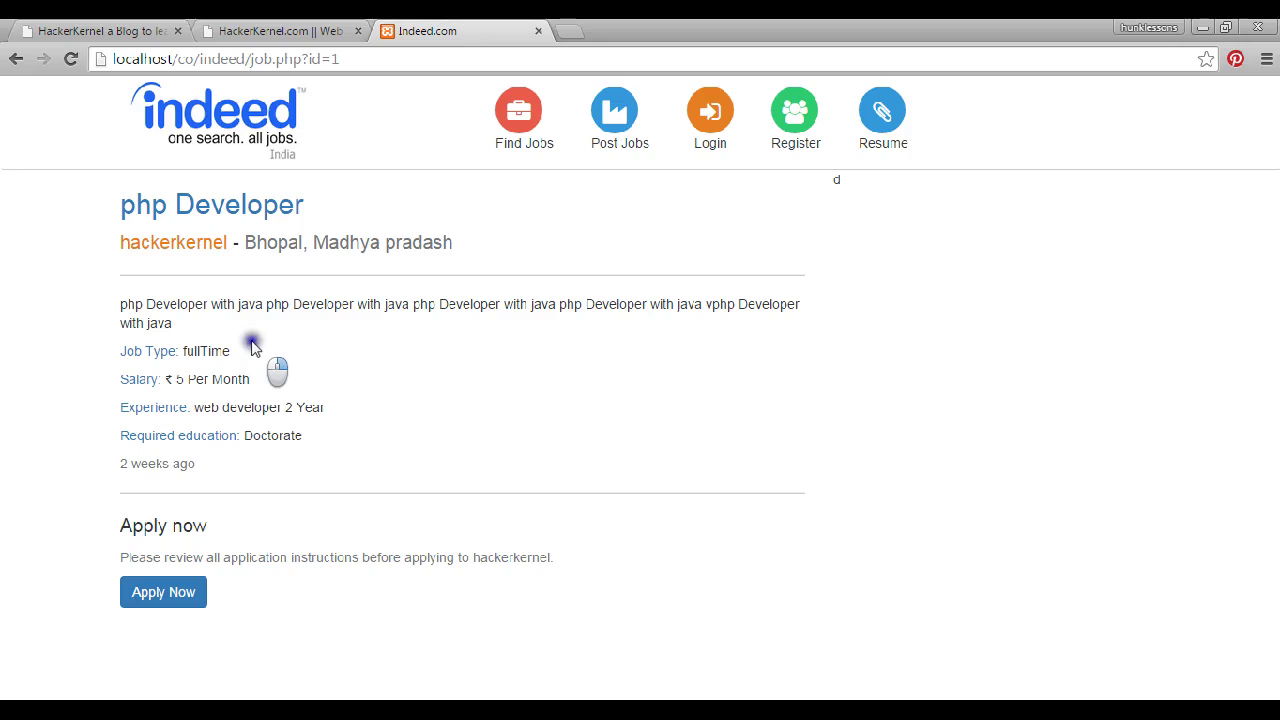
left_click(190, 591)
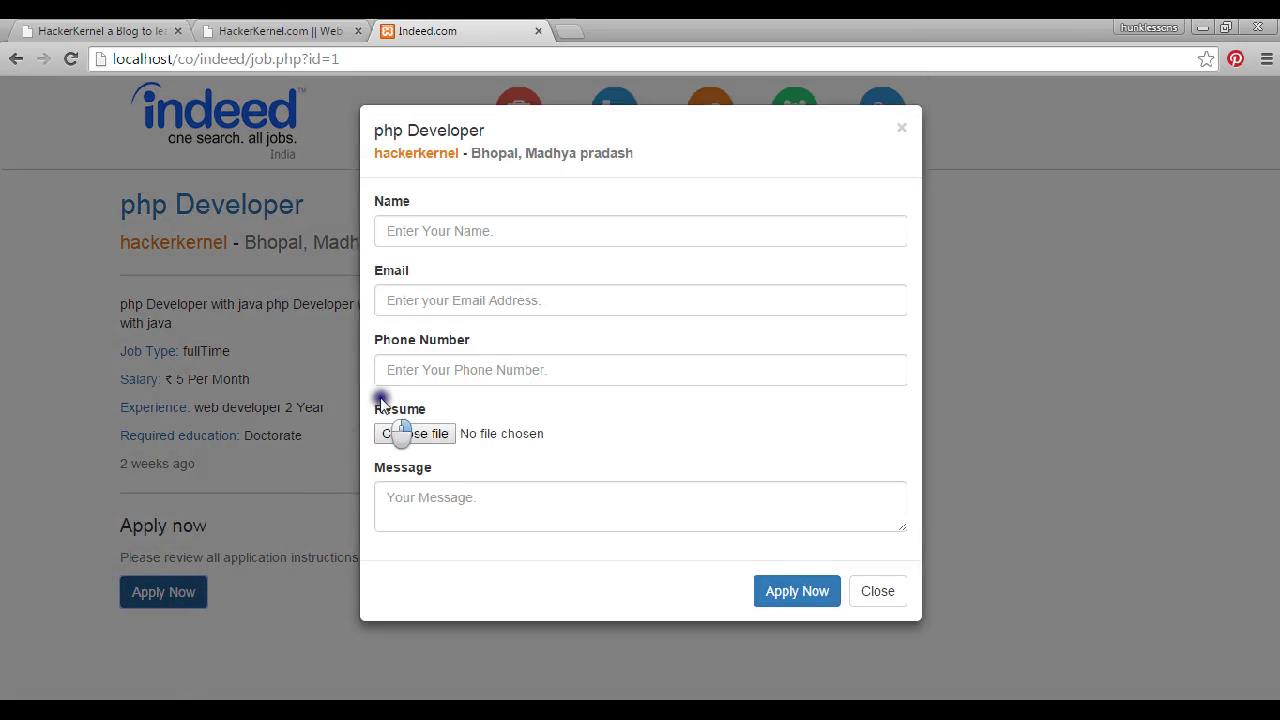
left_click(446, 228)
left_click(446, 292)
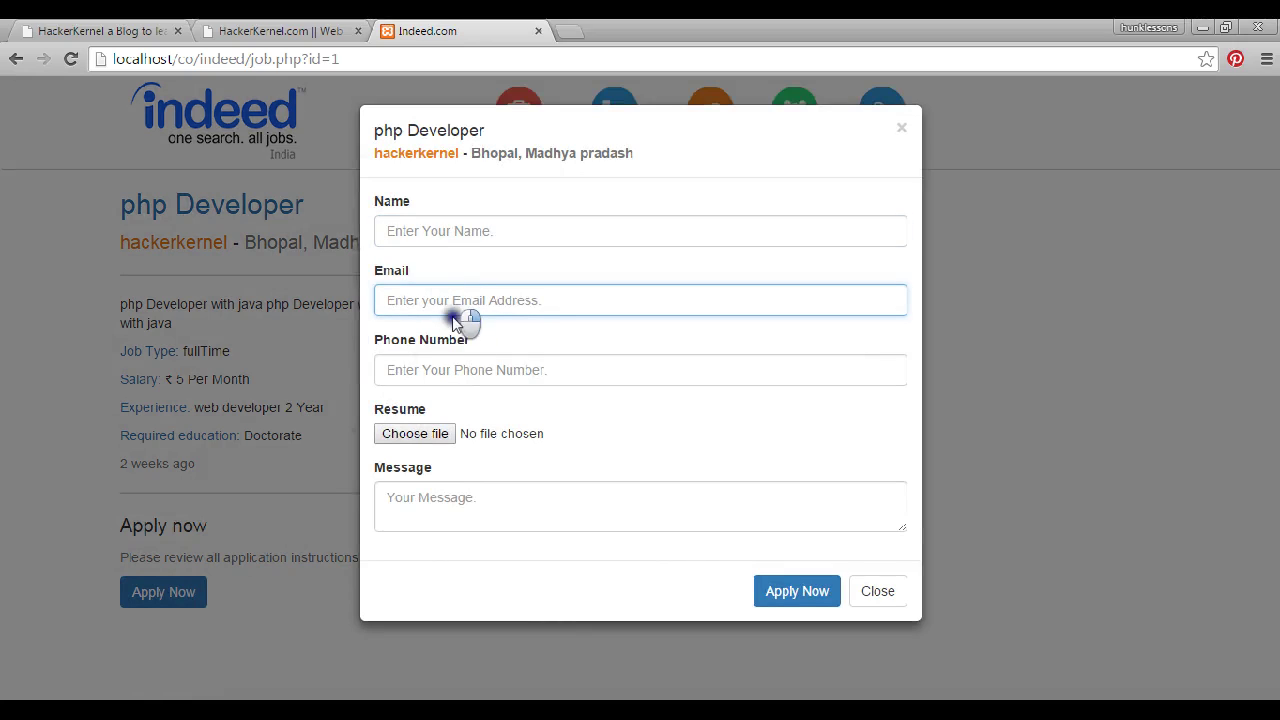
left_click(400, 369)
left_click(392, 434)
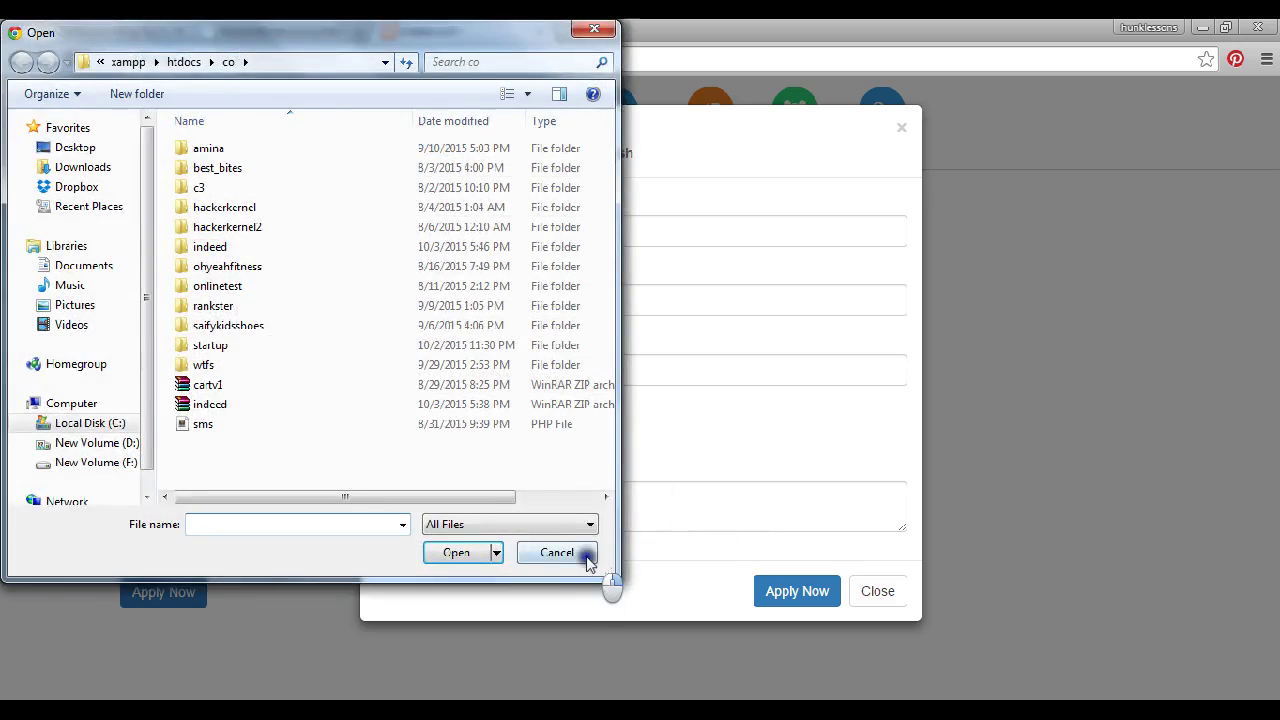
left_click(557, 553)
left_click(830, 600)
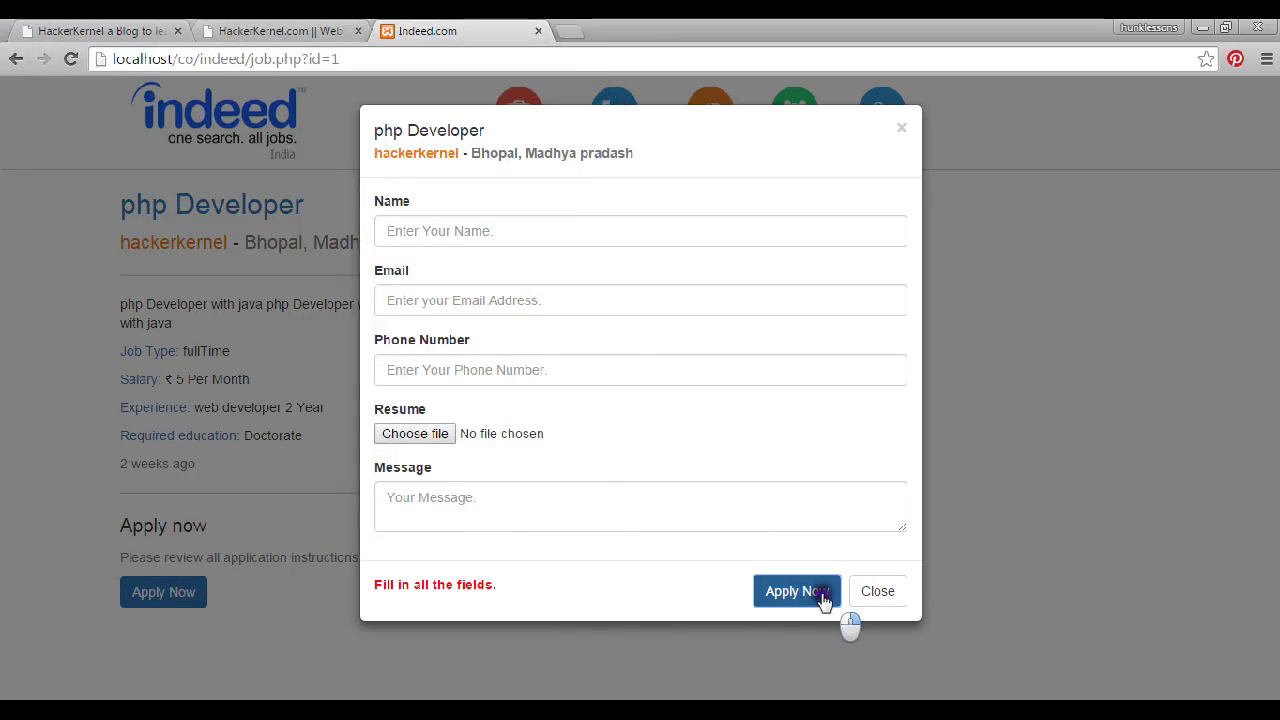
left_click(886, 592)
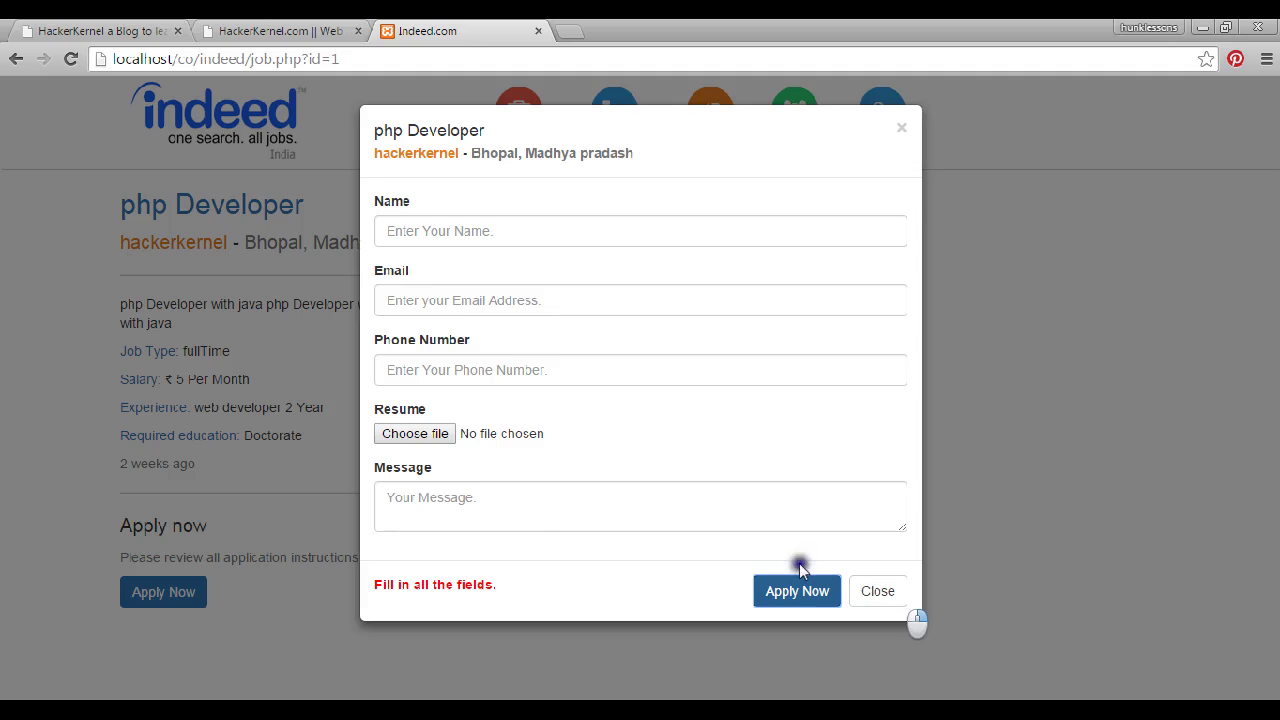
left_click(533, 590)
left_click(866, 592)
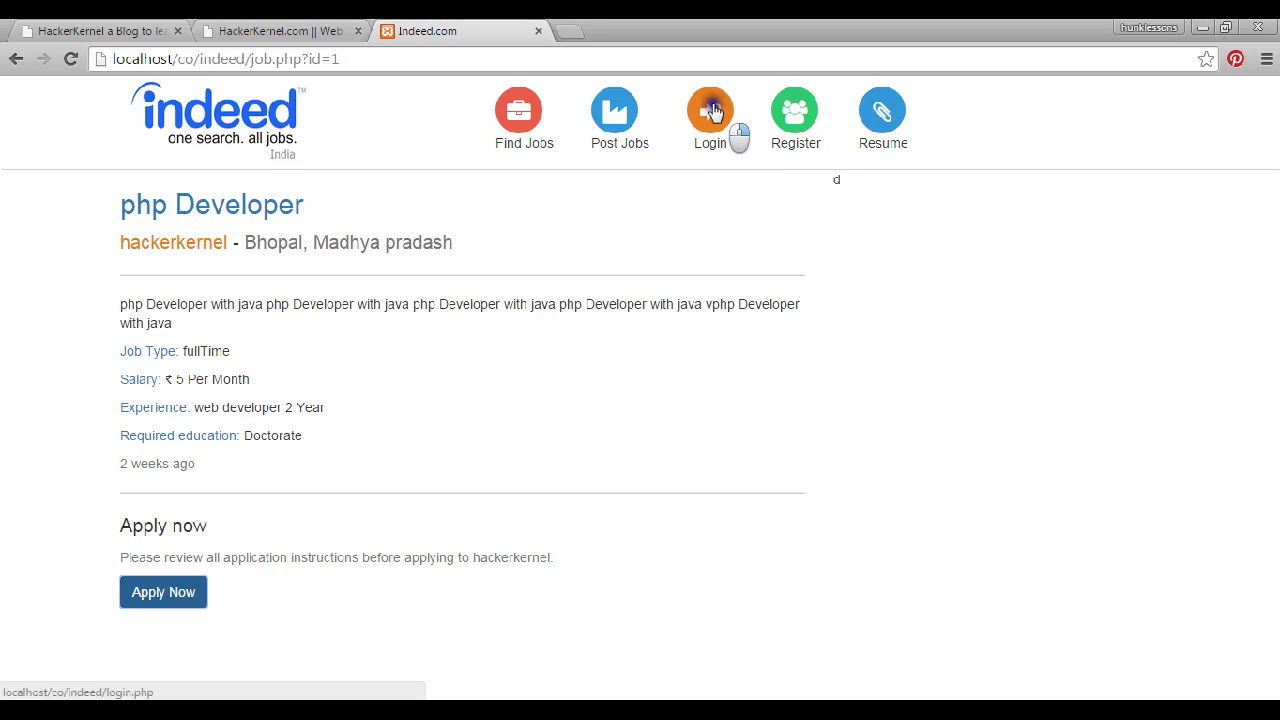
Go from the Login page to the empty Registration form (register.php)
left_click(712, 112)
left_click(800, 116)
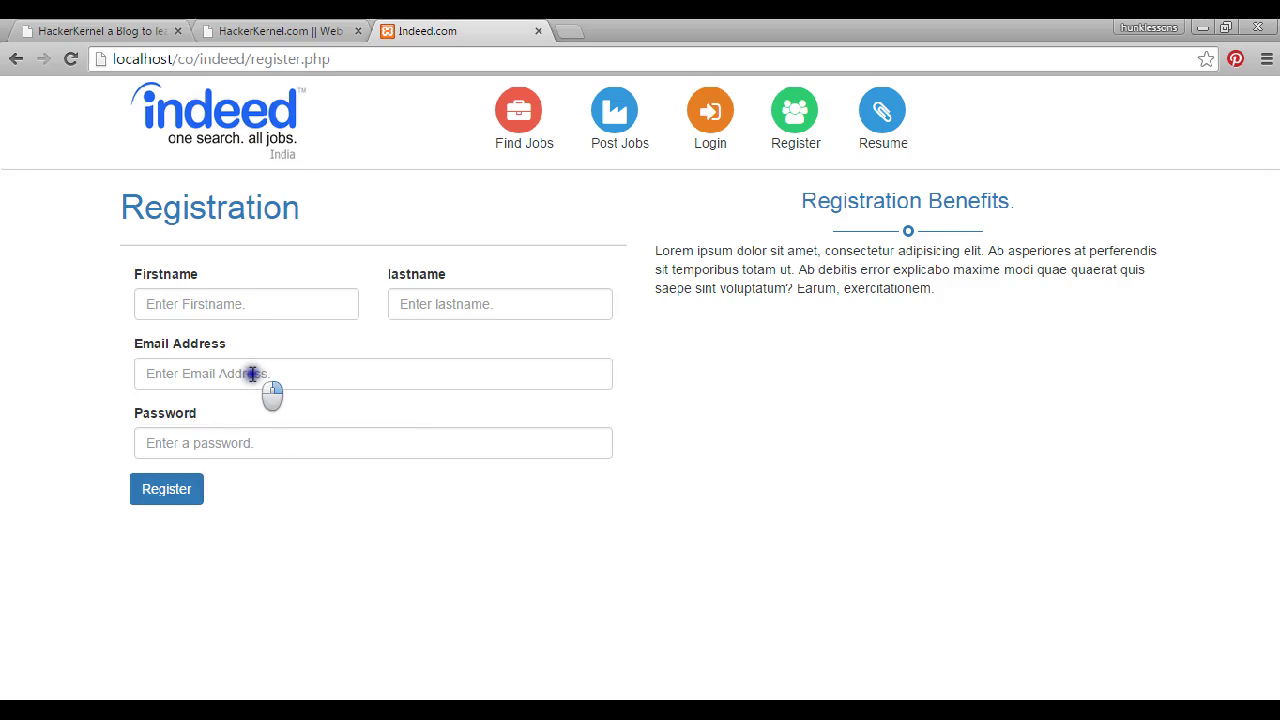
Sign in to the employer account with its e-mail address and password
left_click(713, 118)
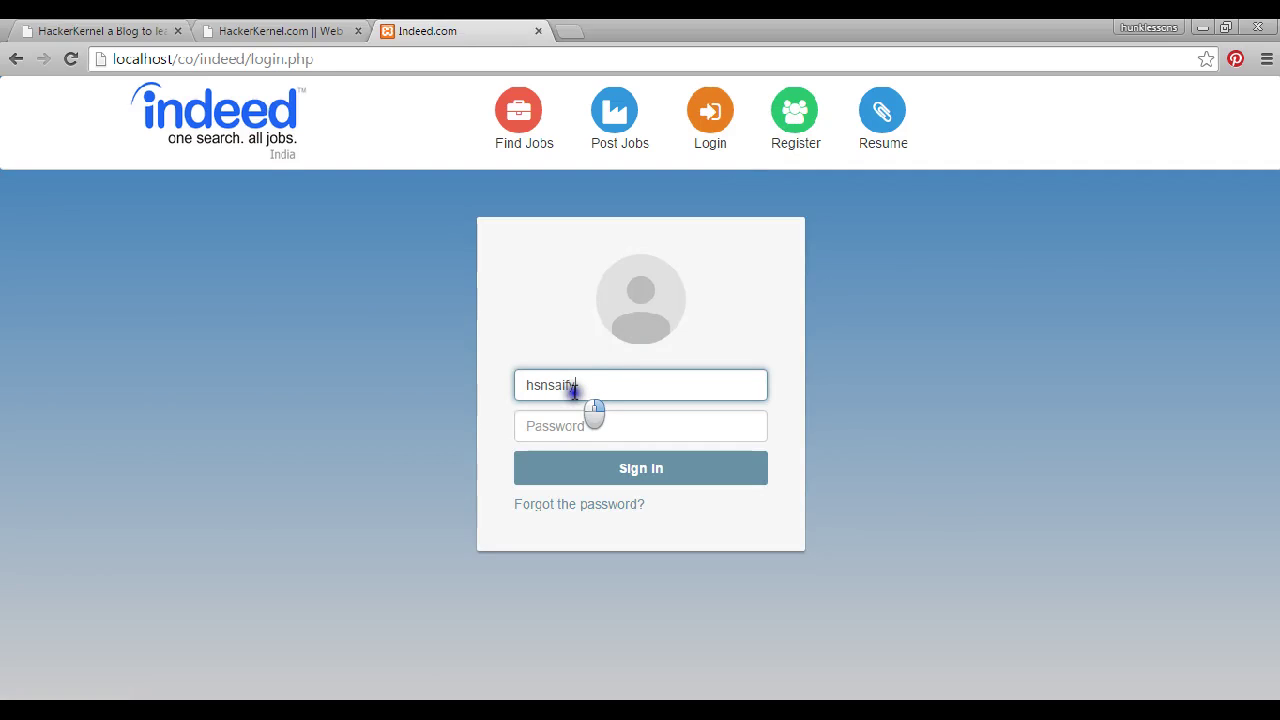
key("Tab")
type("12345678")
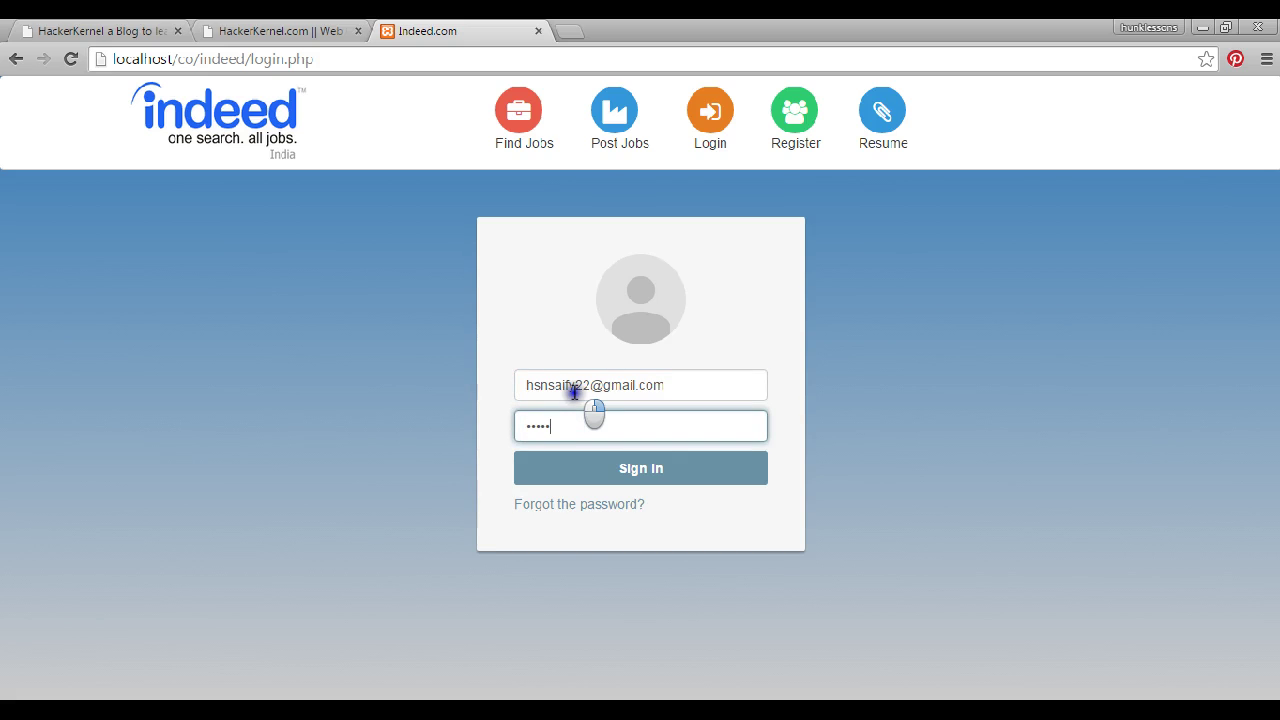
left_click(587, 466)
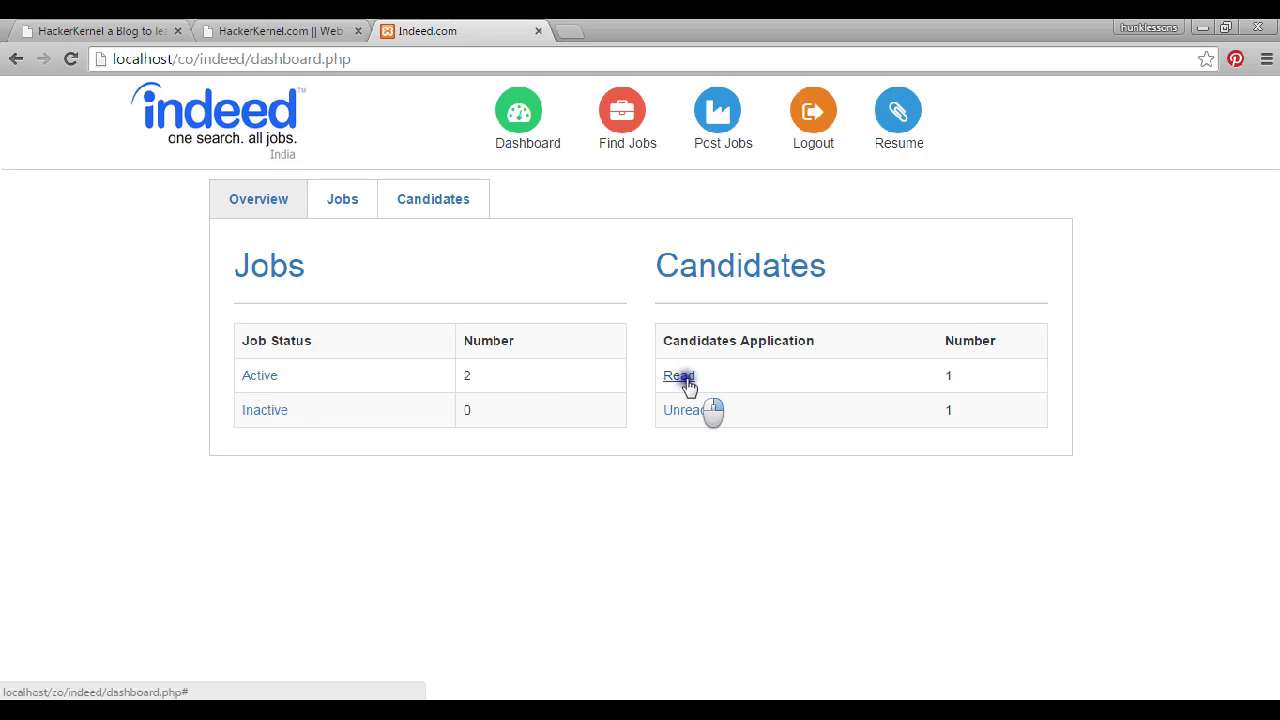
Browse the dashboard's Jobs, Overview and Candidates tabs, then bring up the Post a Job form
left_click(338, 199)
left_click(460, 199)
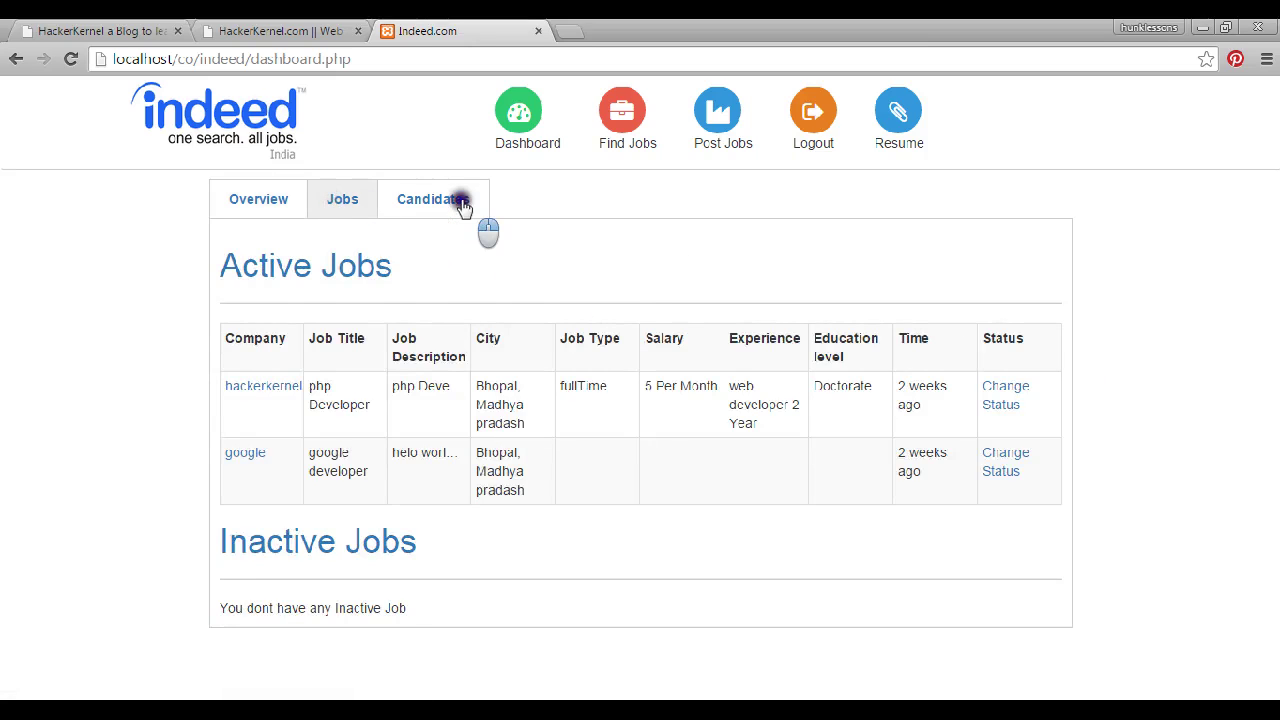
left_click(350, 197)
left_click(256, 205)
left_click(342, 198)
left_click(418, 203)
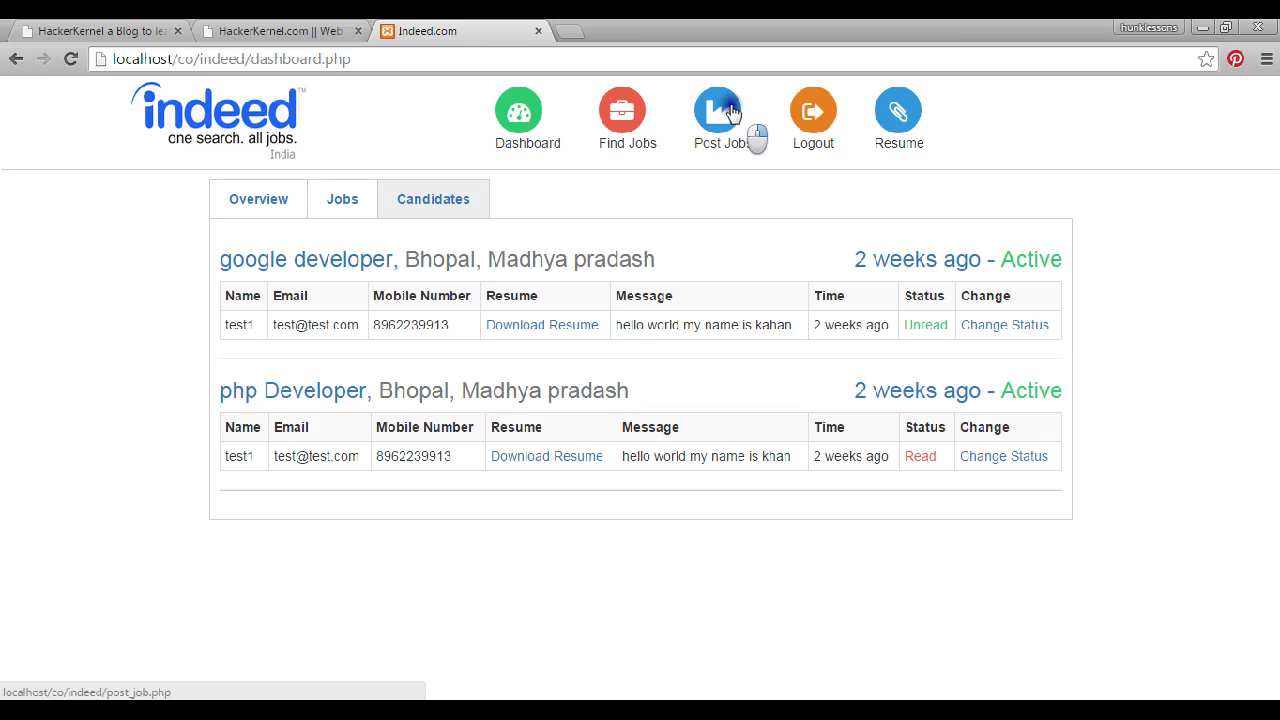
left_click(732, 113)
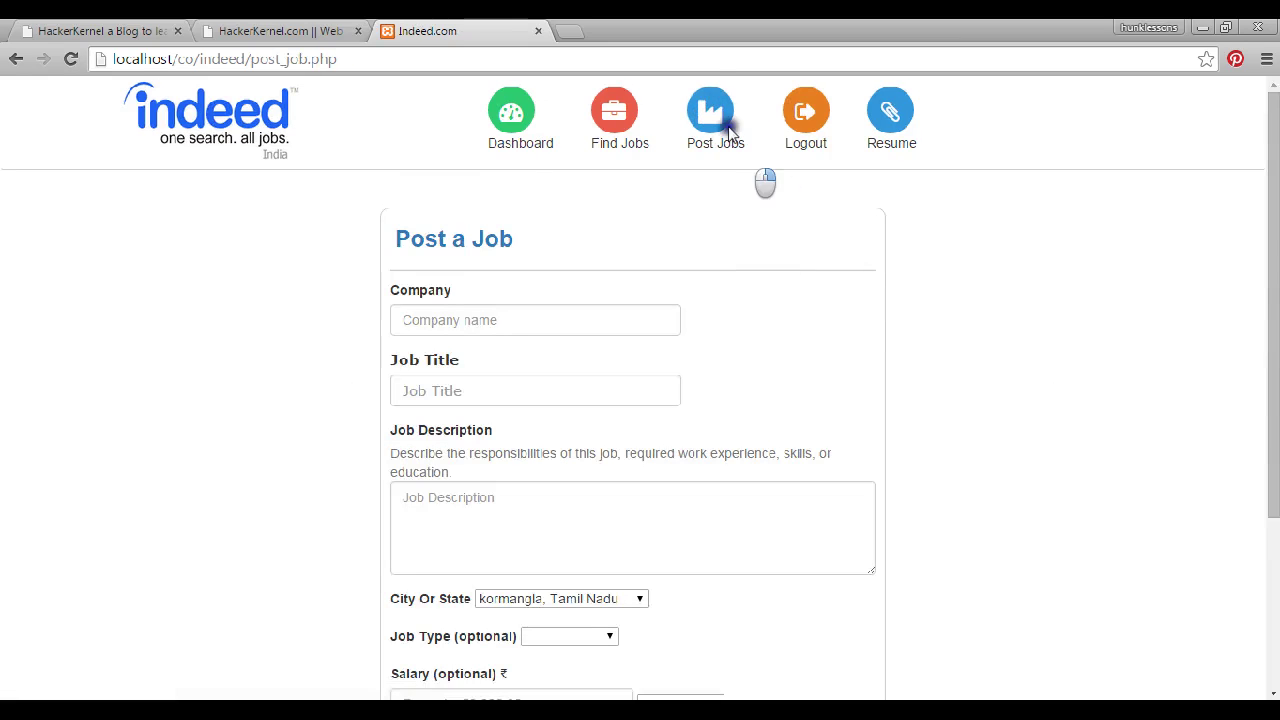
Explore the Post a Job form's Company and Job Title fields and the City list
scroll(760, 212, "down", 1)
left_click(505, 230)
left_click(508, 294)
scroll(520, 480, "down", 2)
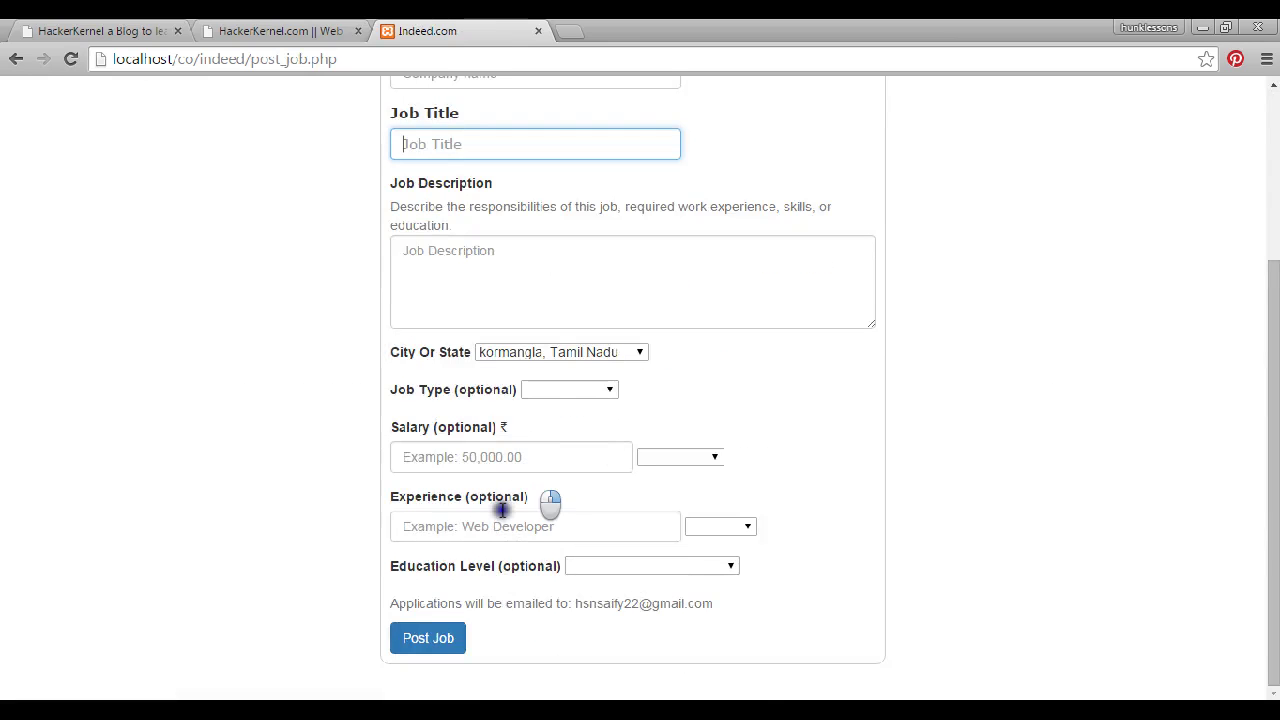
left_click(577, 358)
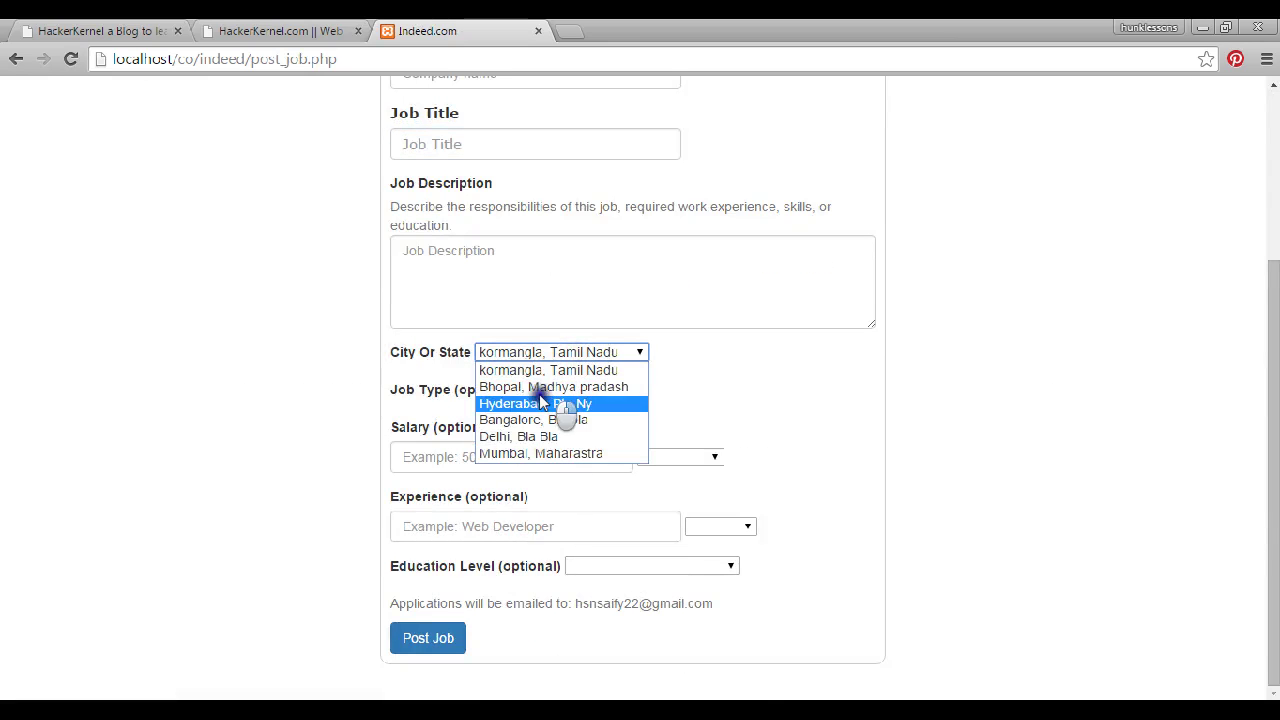
left_click(458, 150)
scroll(452, 155, "up", 2)
left_click(447, 265)
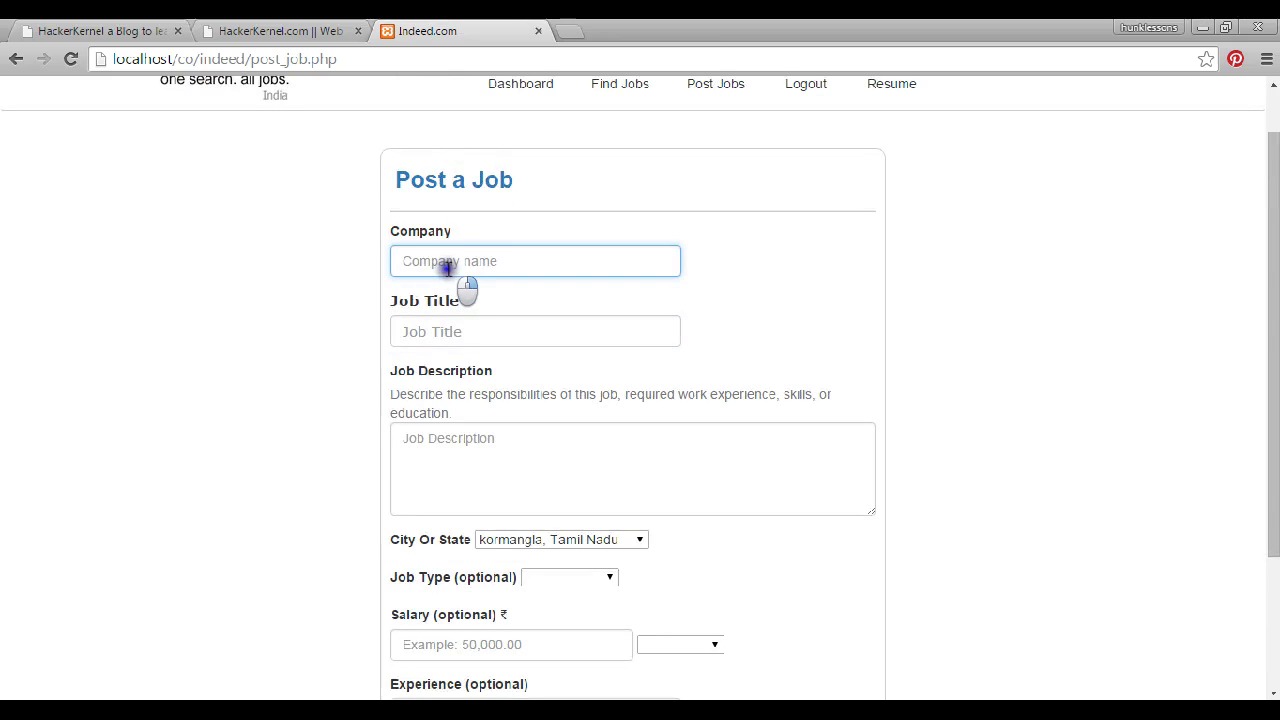
Enter 'ha' as company, submit the incomplete job to get the required-fields warning, return home
type("ha")
left_click(410, 321)
type("pp")
key("BackSpace")
key("BackSpace")
left_click(526, 443)
scroll(521, 463, "down", 2)
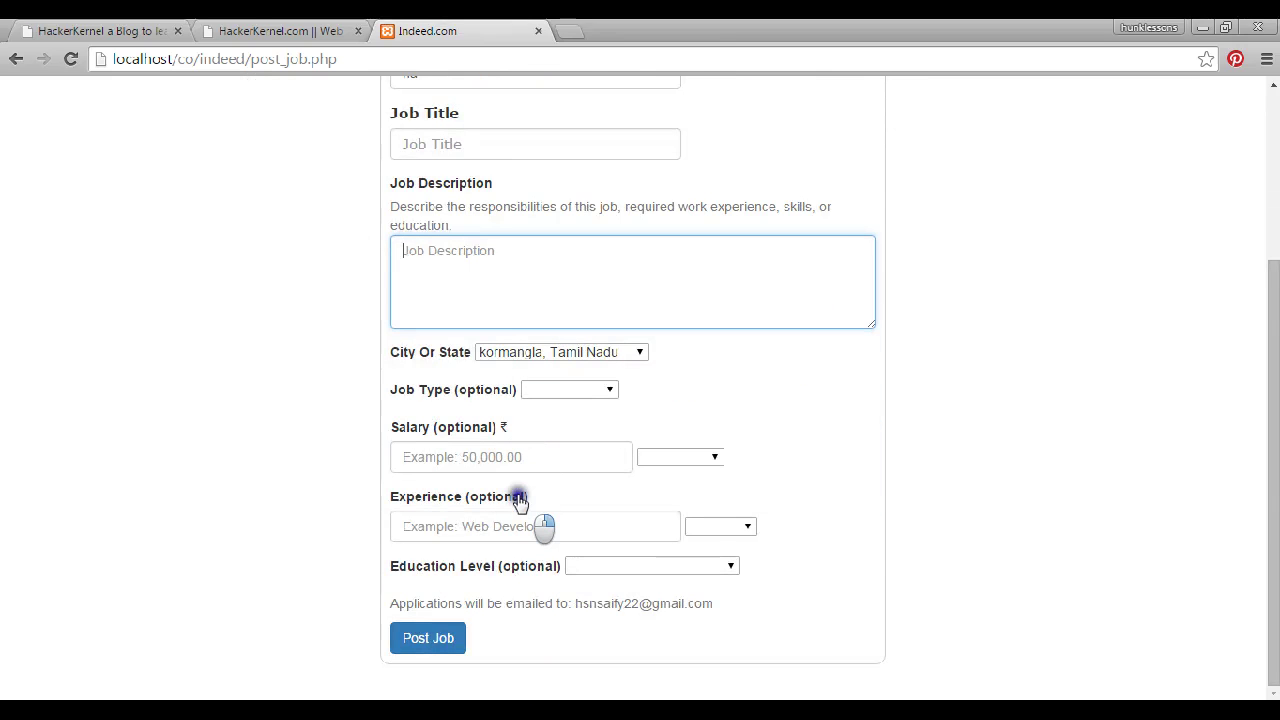
scroll(471, 614, "up", 3)
scroll(571, 236, "down", 3)
left_click(432, 637)
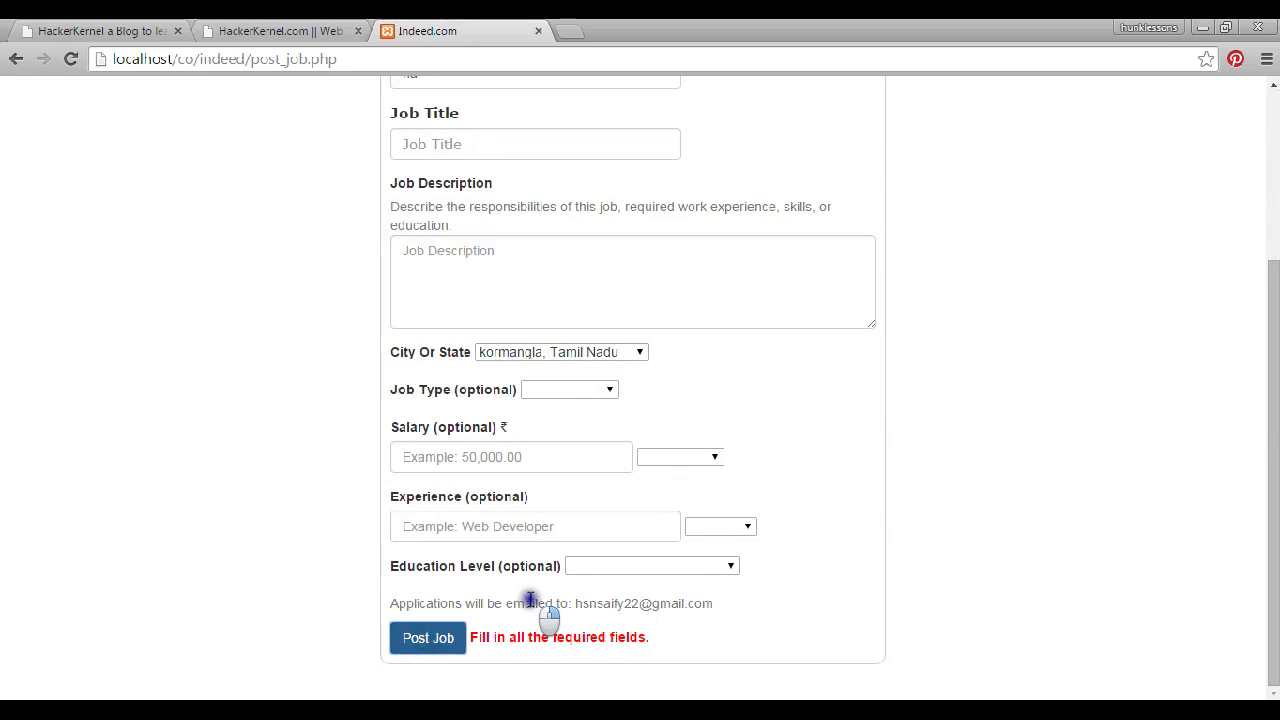
scroll(530, 600, "up", 3)
left_click(622, 118)
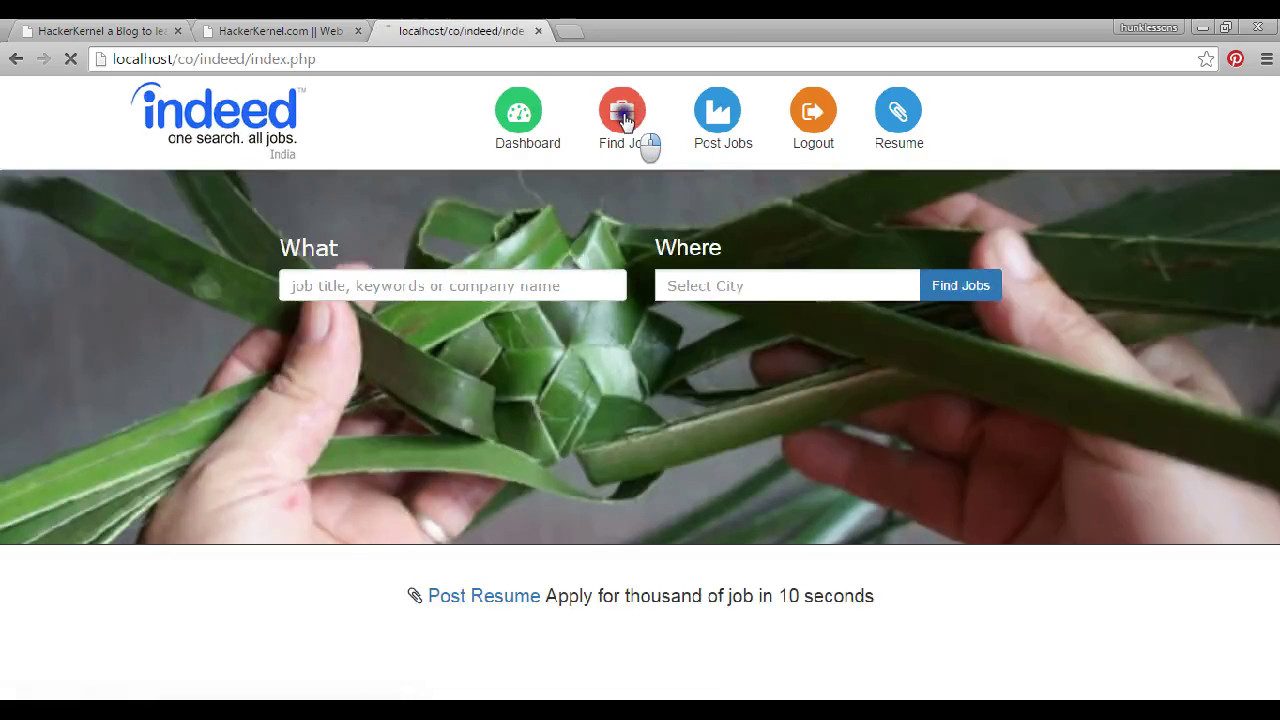
Search resumes for php on the Search Resume page
left_click(722, 128)
left_click(899, 118)
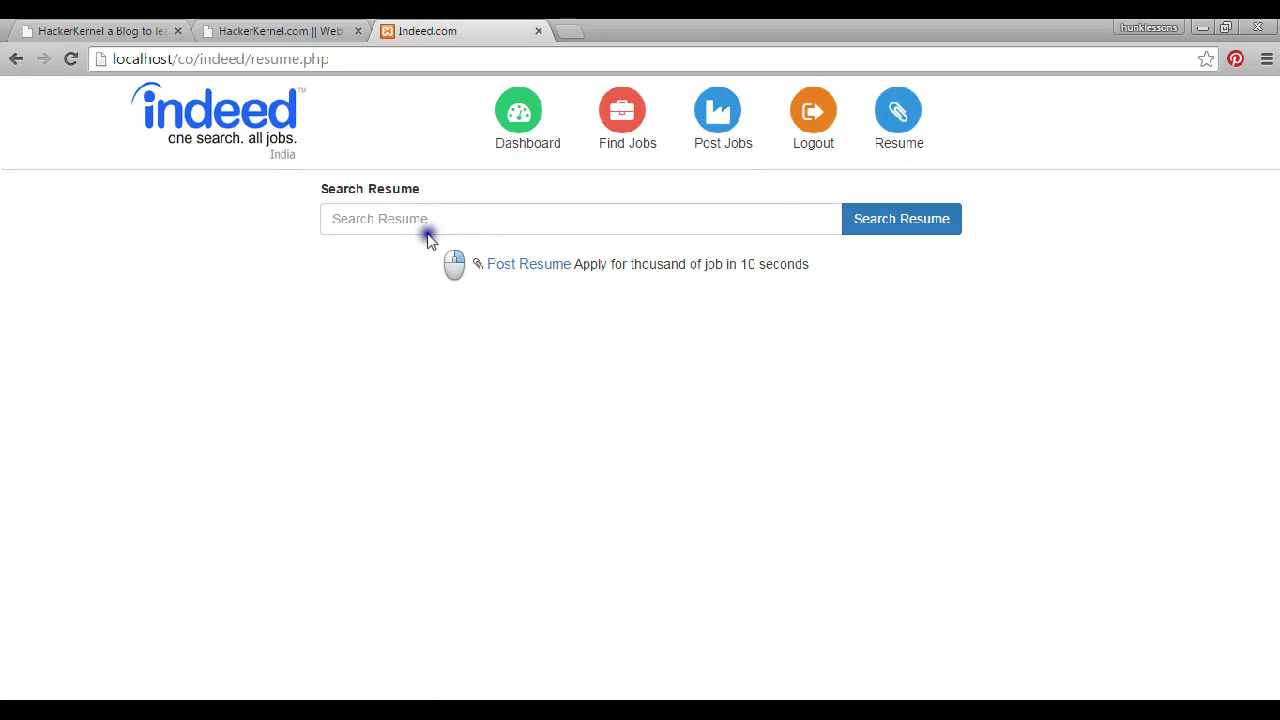
left_click(400, 222)
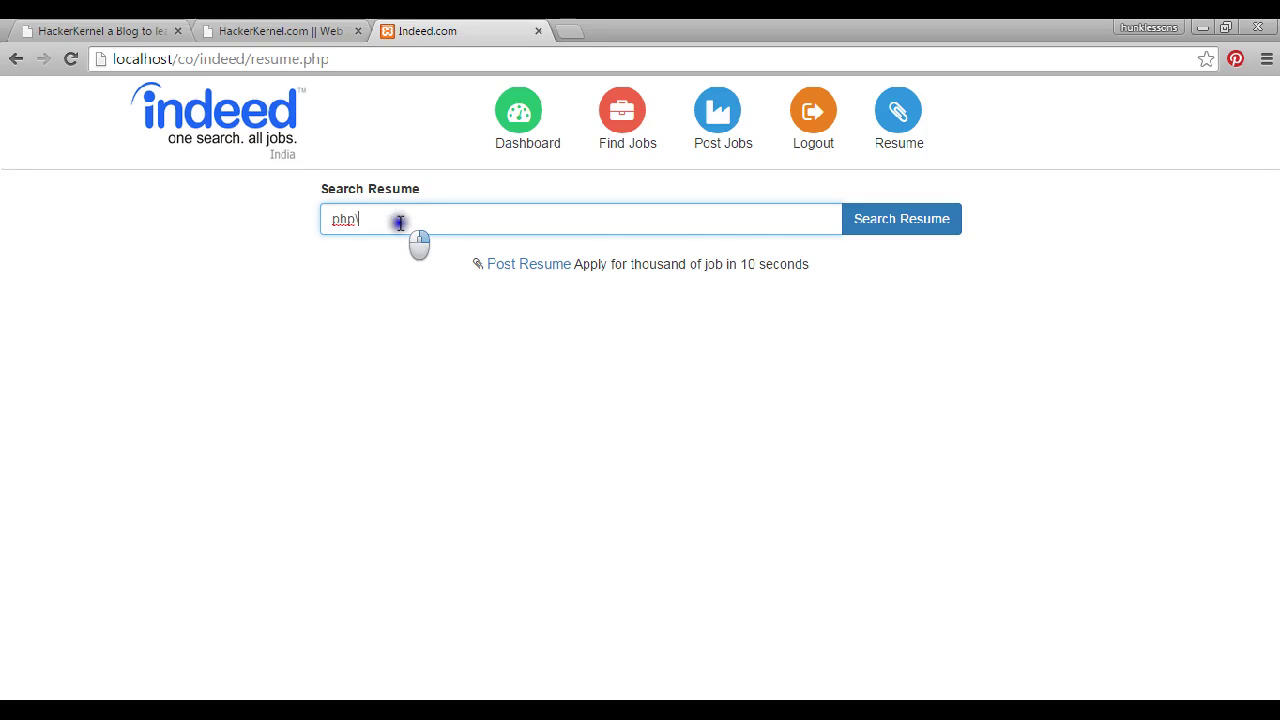
key("Return")
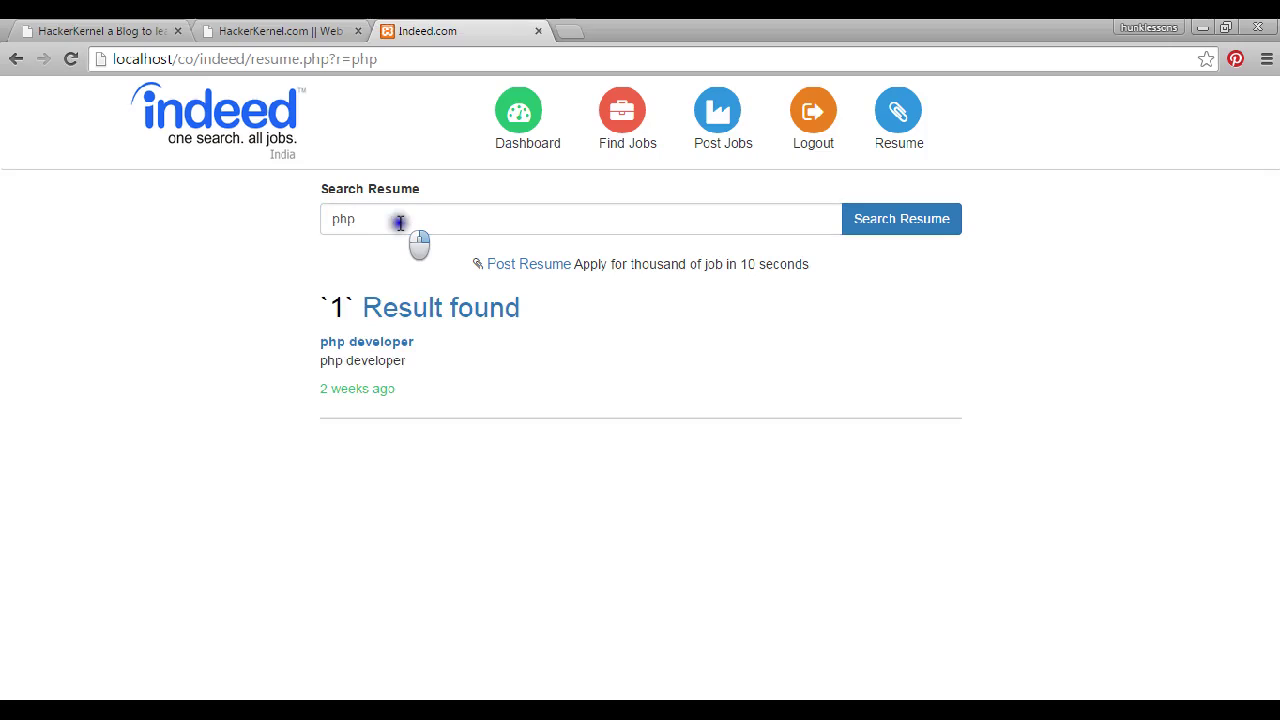
View the php developer resume file, then go back to the Search Resume page
left_click(366, 342)
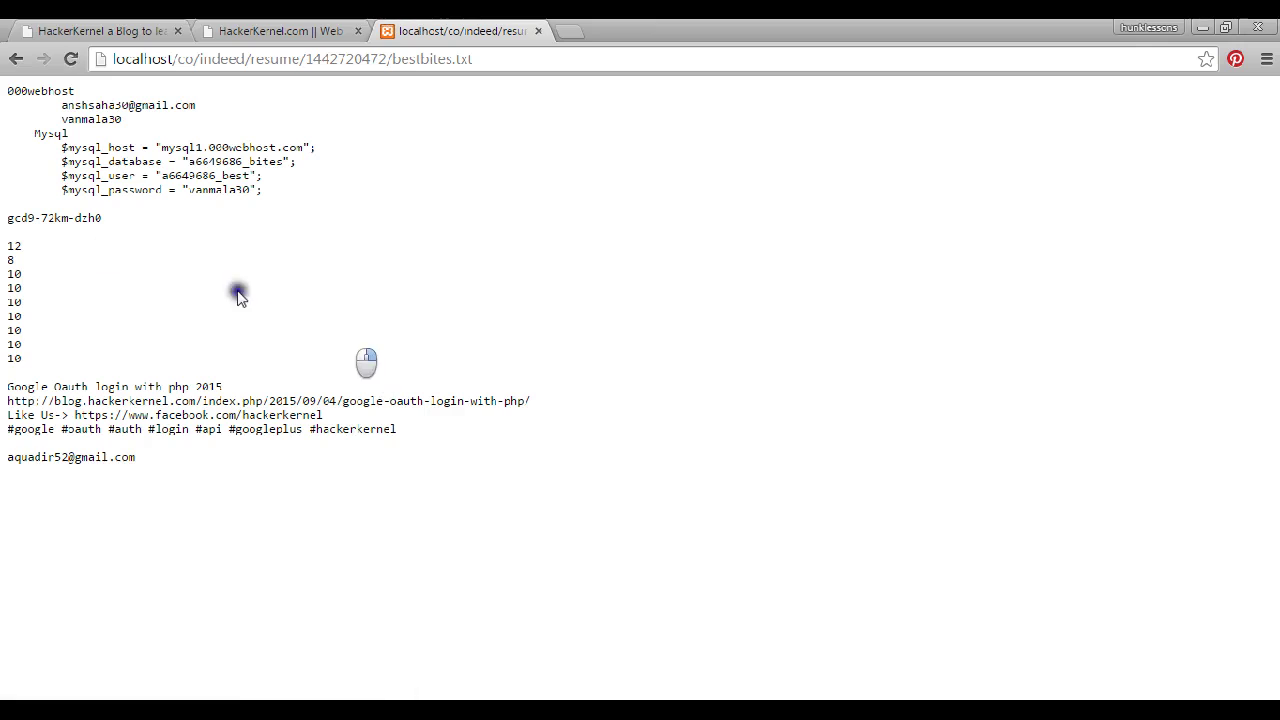
left_click_drag(5, 88, 168, 612)
left_click(418, 527)
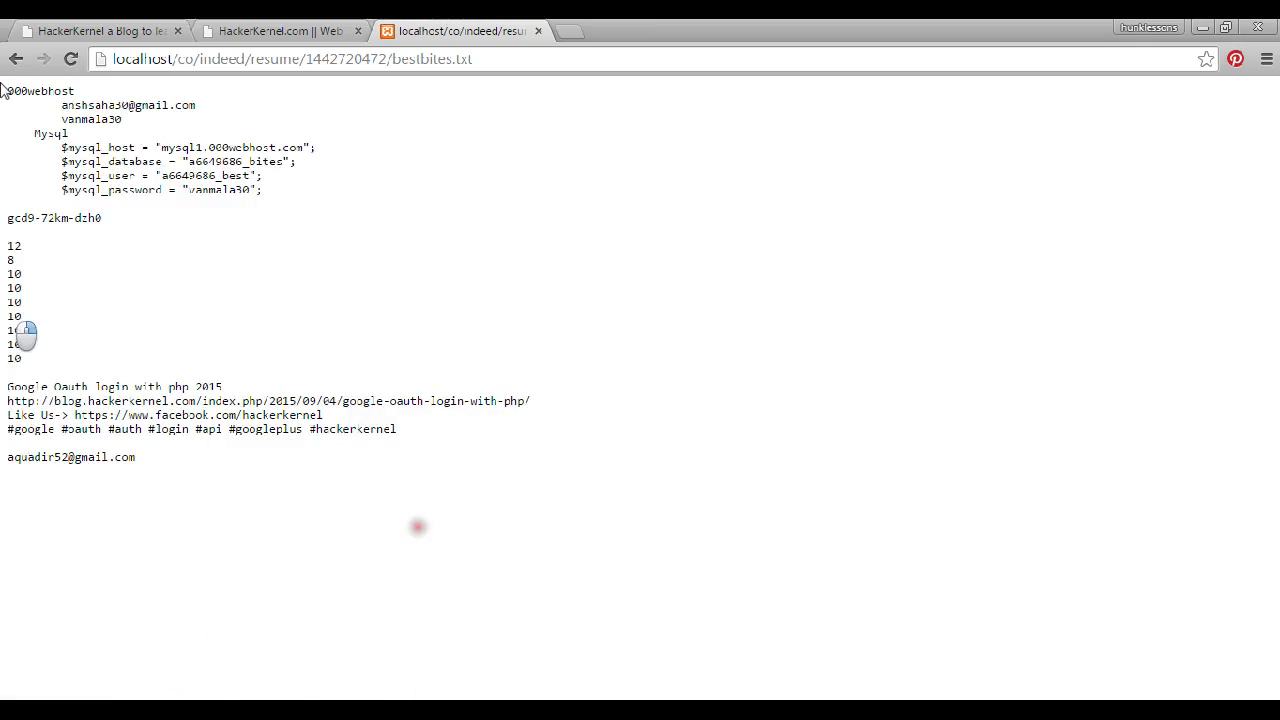
left_click(16, 58)
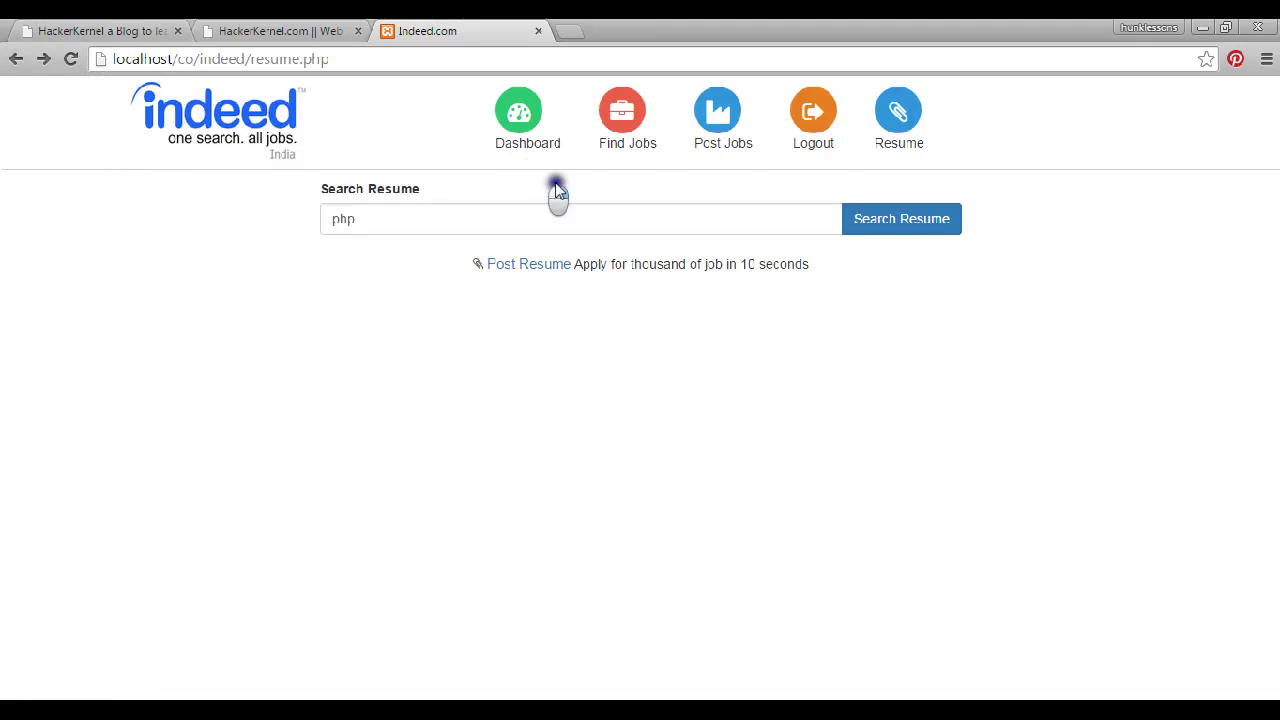
Log out and request a password reset link for the account's e-mail address
left_click(812, 132)
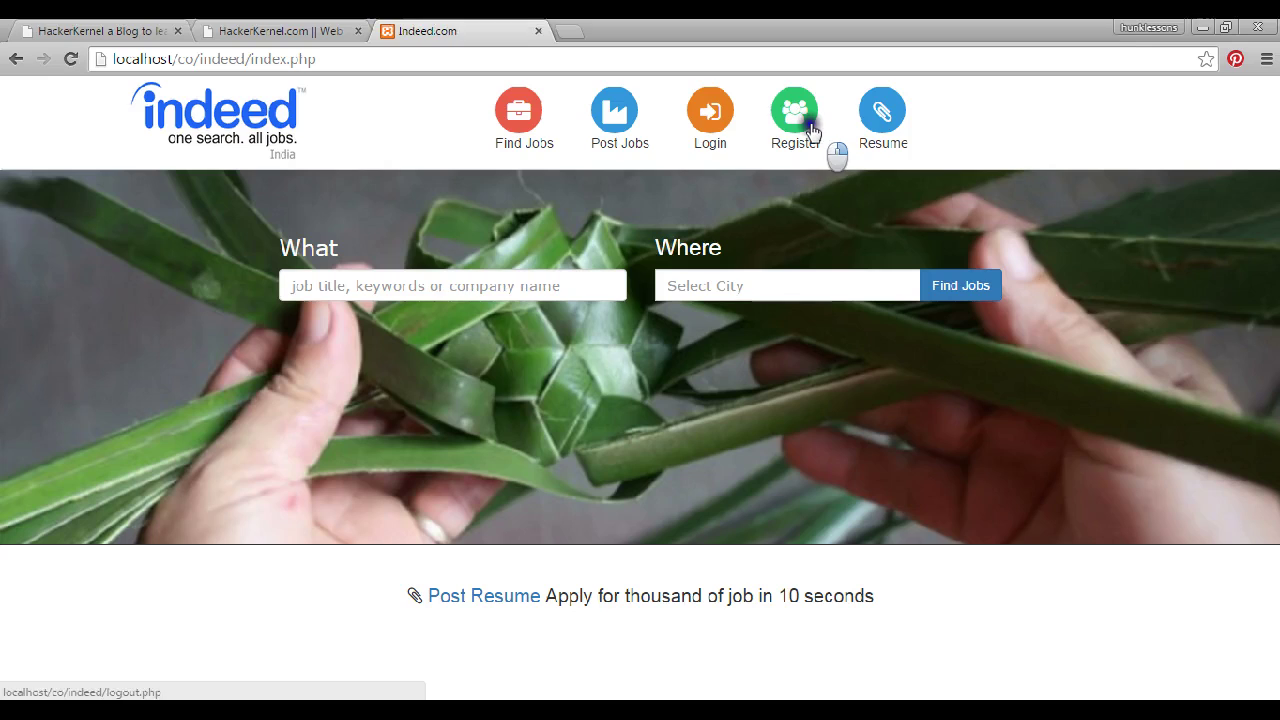
left_click(718, 118)
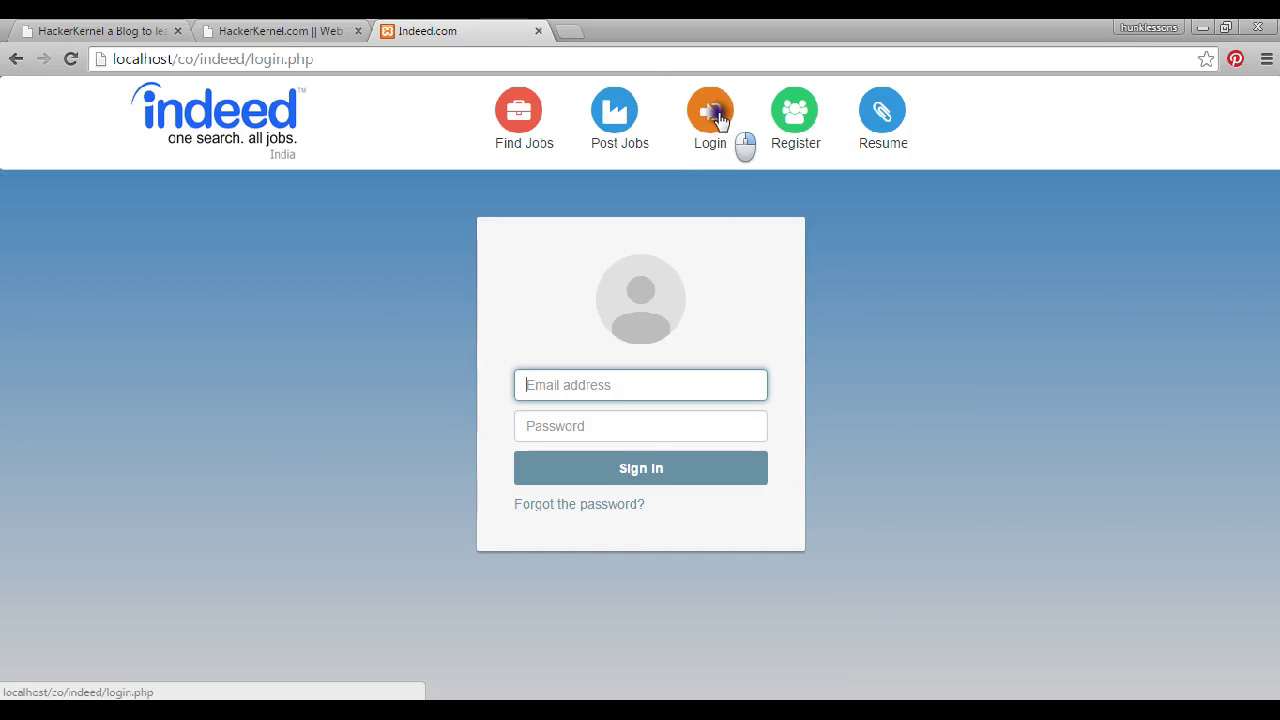
left_click(560, 506)
left_click(567, 419)
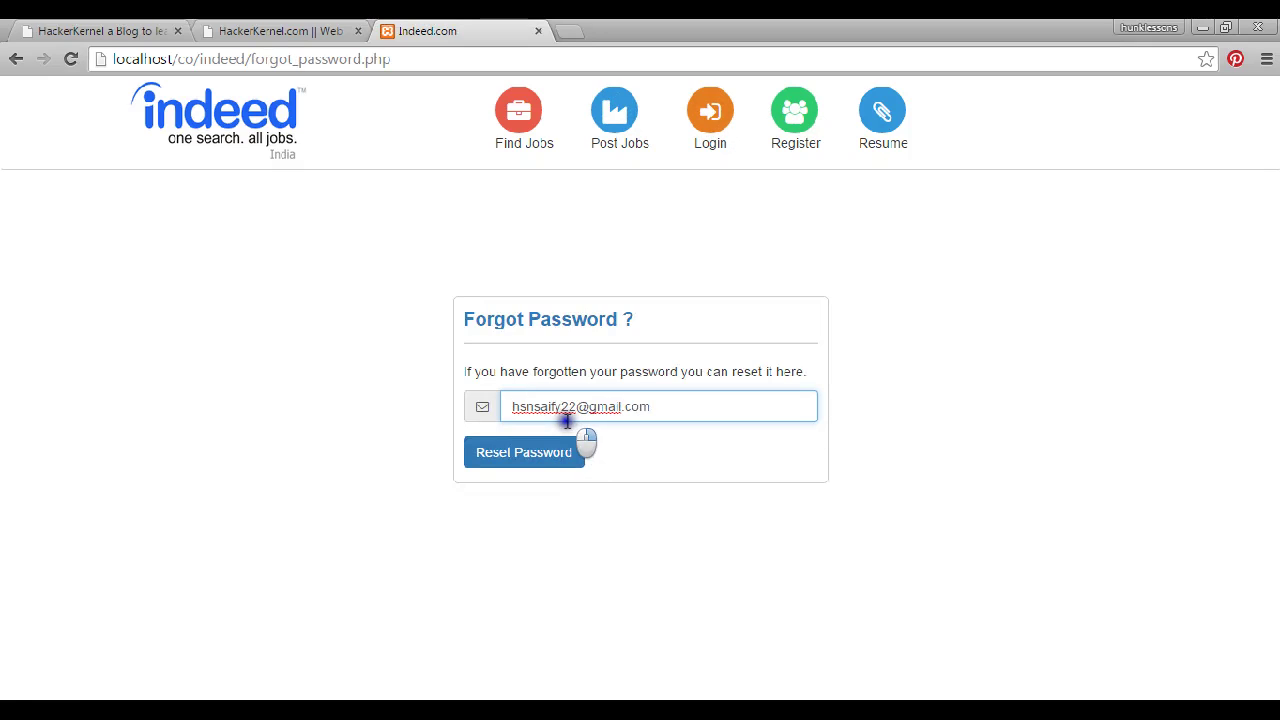
left_click(525, 452)
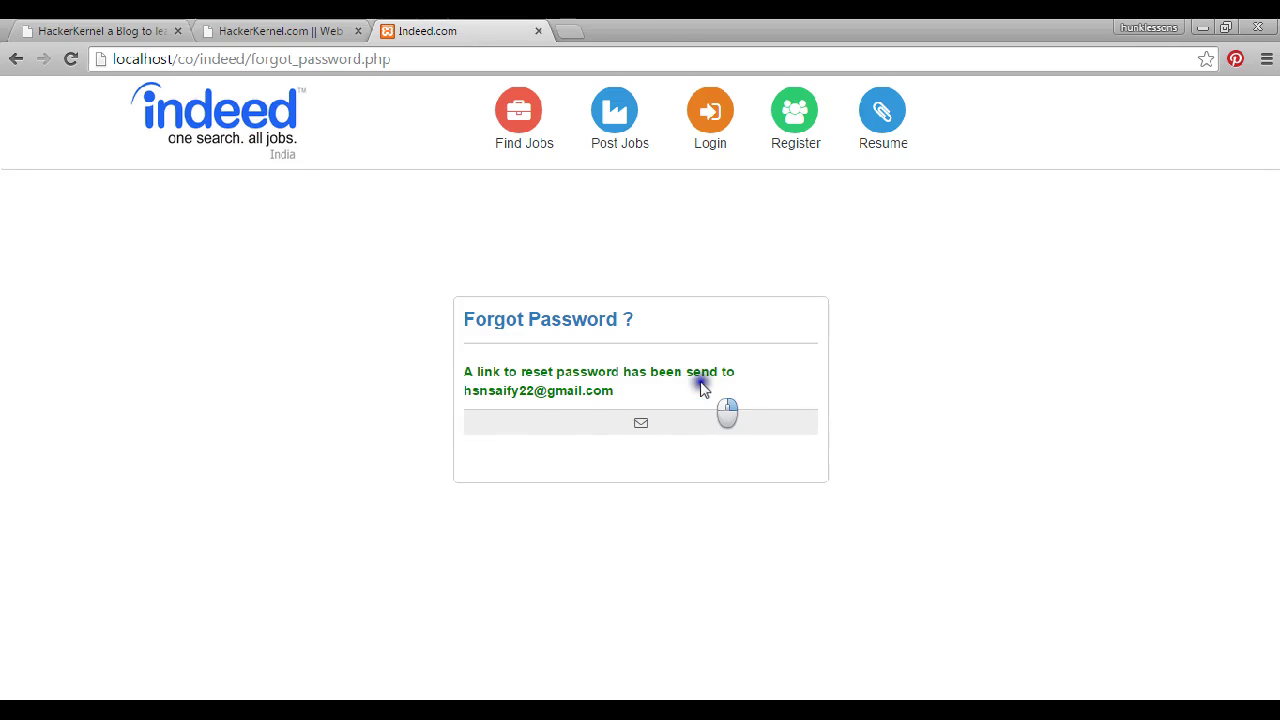
Load Gmail in a new tab via the 'gmai' address-bar suggestion
left_click(572, 30)
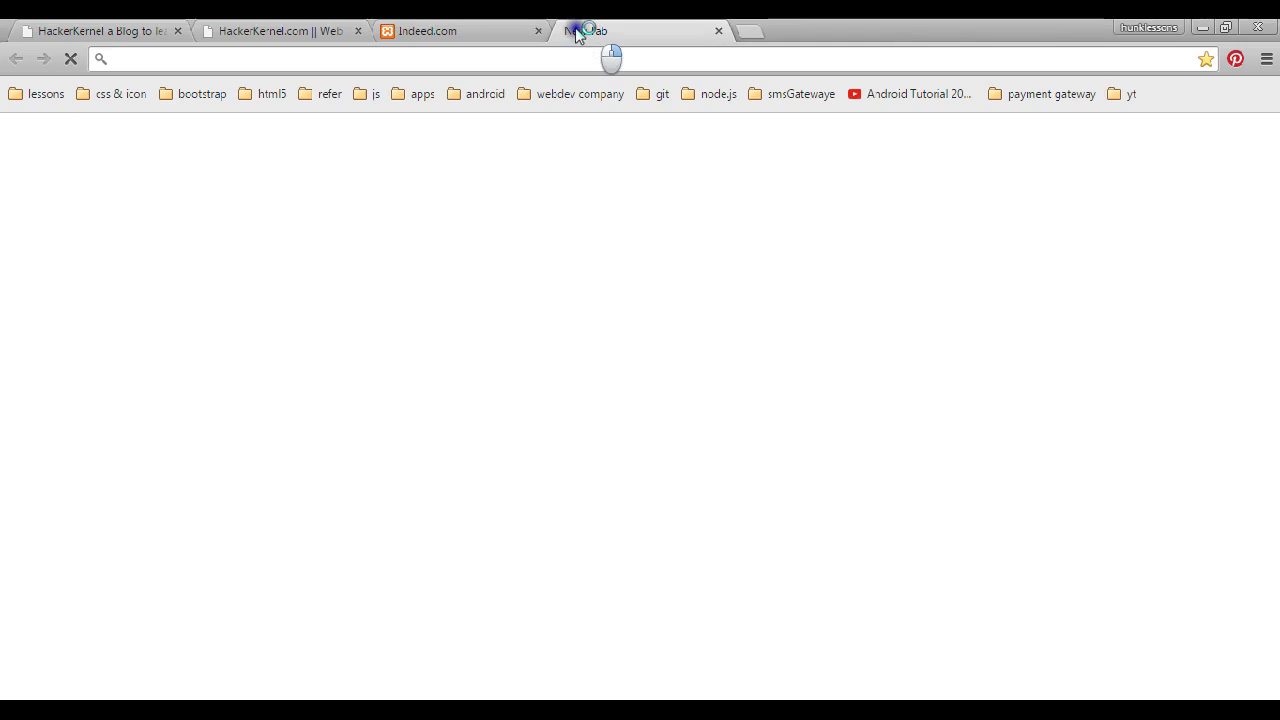
type("gmai")
key("BackSpace")
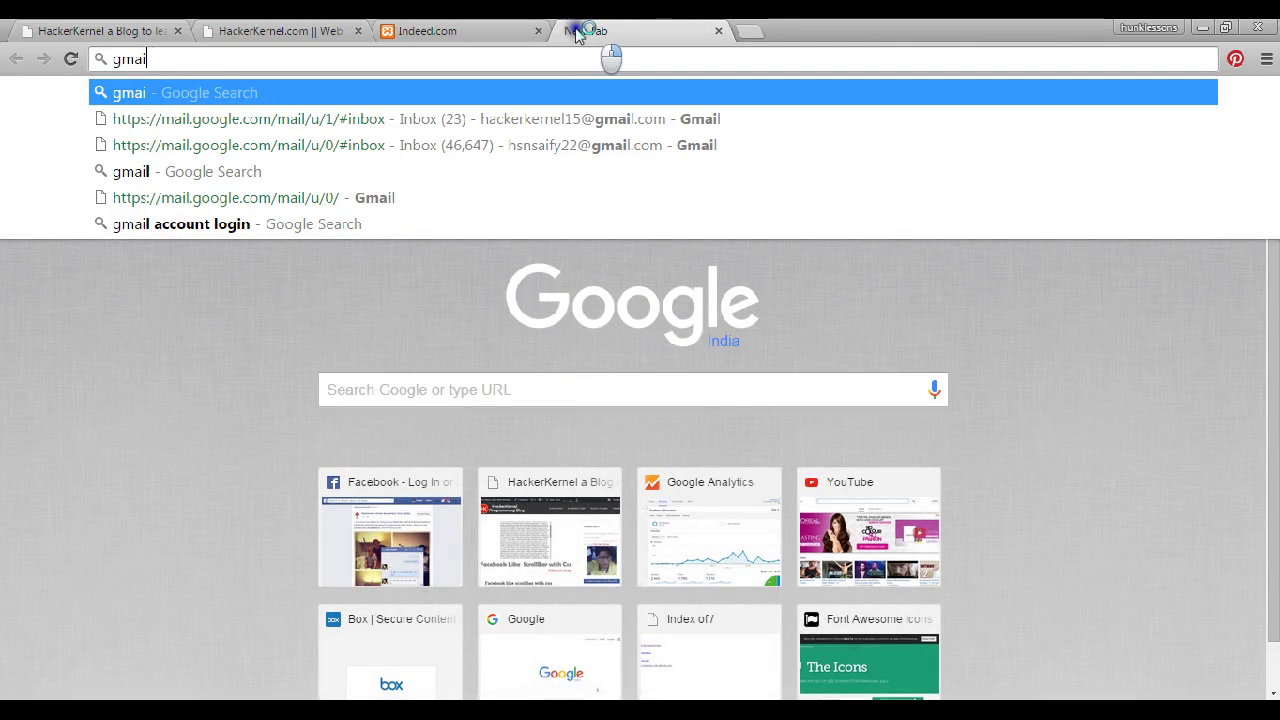
key("Down")
key("Return")
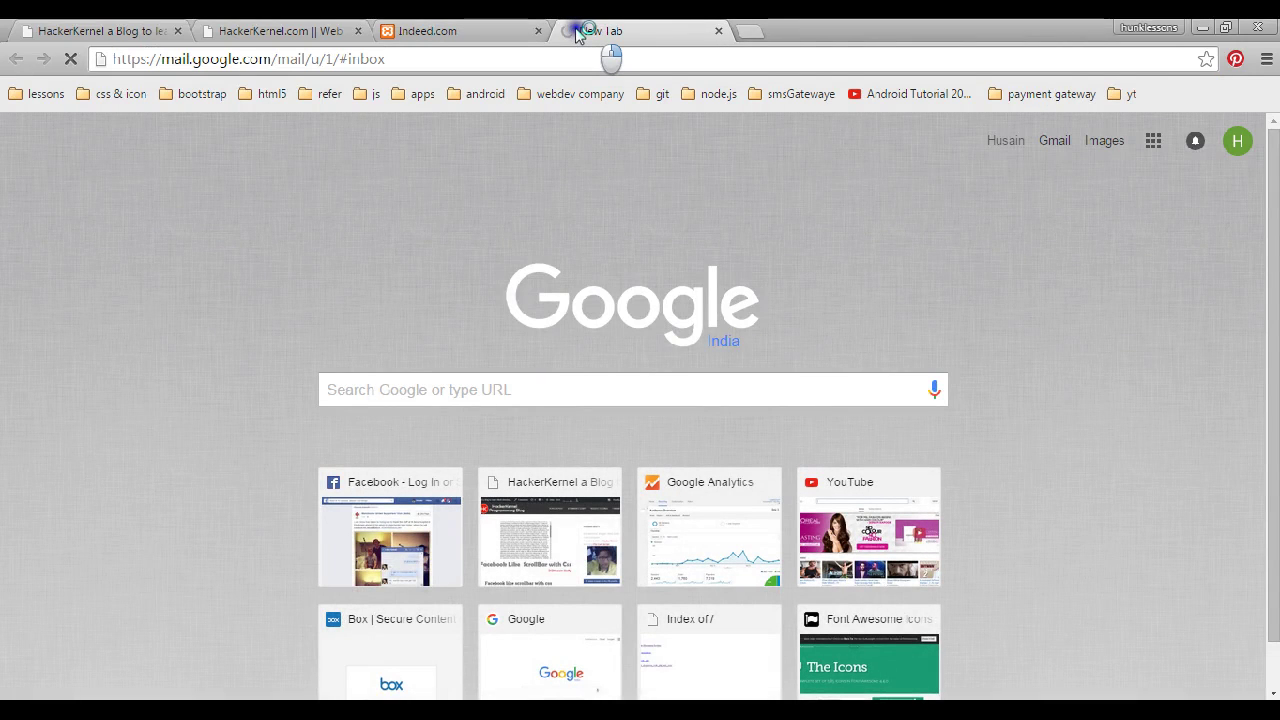
Show the Gmail Inbox message list, then return to the Indeed Forgot Password tab
left_click_drag(436, 58, 2, 138)
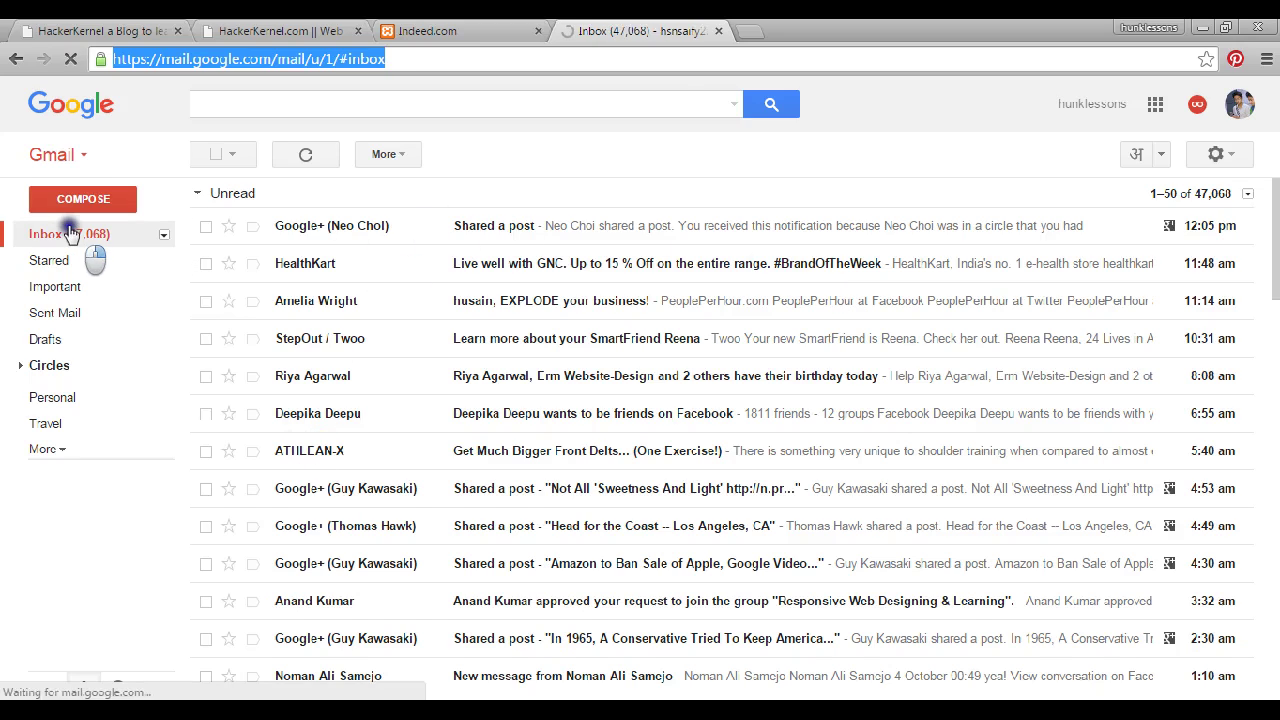
left_click(70, 233)
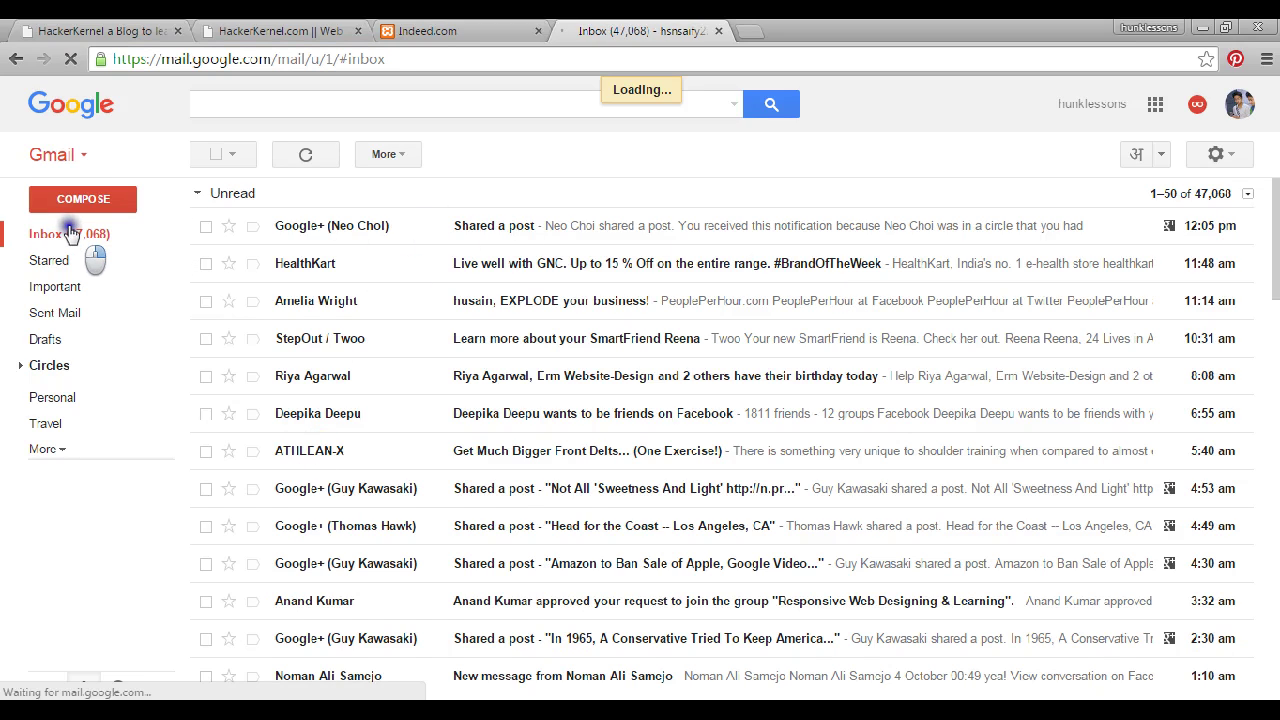
left_click(505, 28)
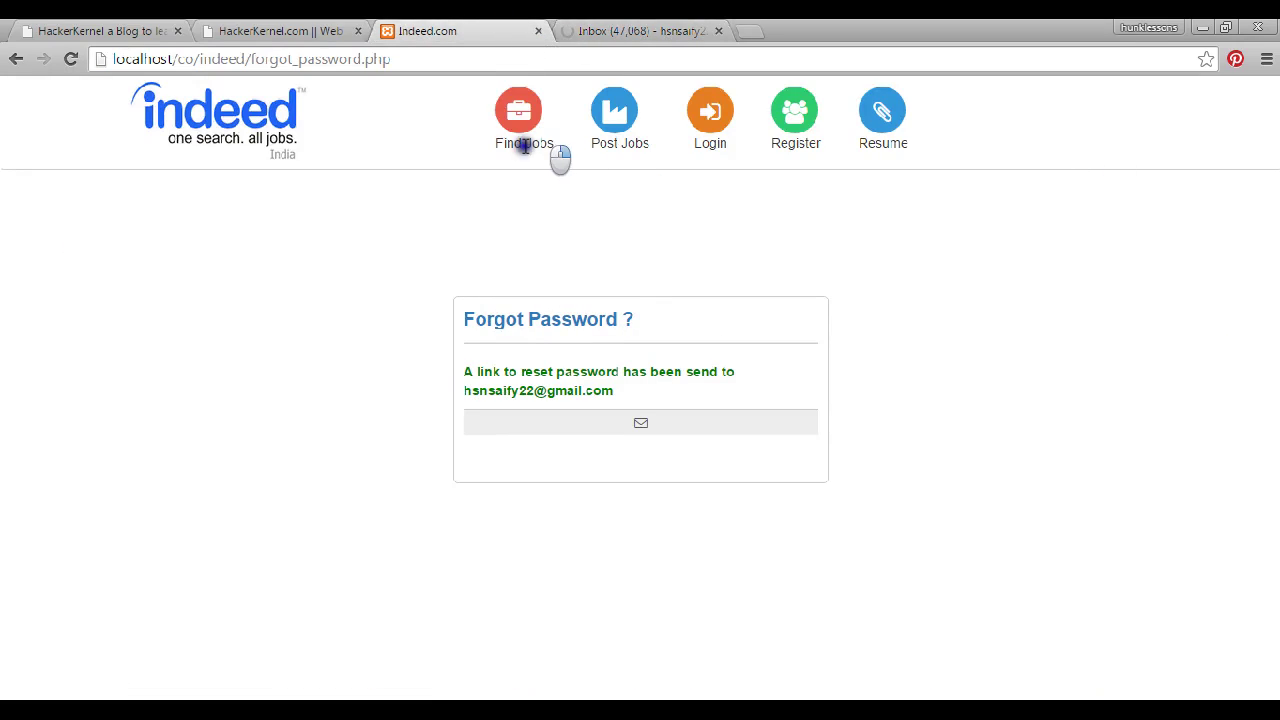
Close the Gmail Inbox tab and switch to the HackerKernel website tab
left_click(690, 31)
left_click(718, 31)
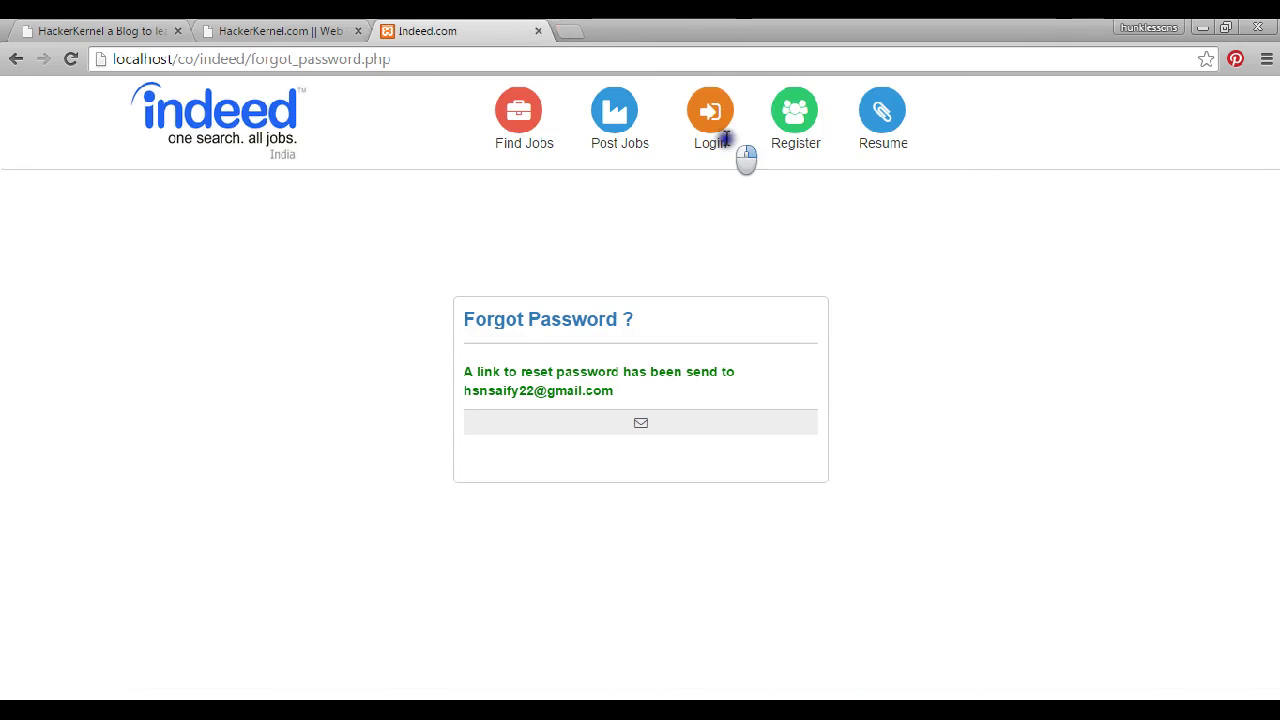
left_click(268, 31)
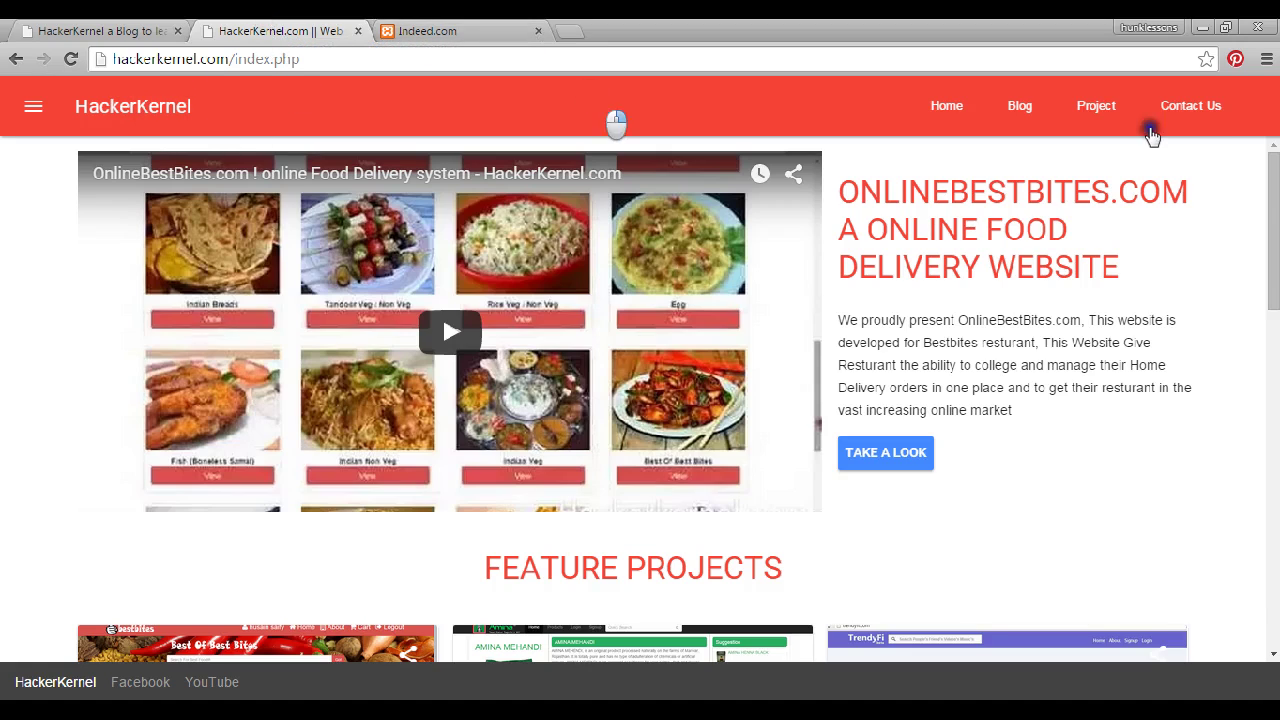
View the HackerKernel Contact Us form's name and e-mail fields, then switch to the blog tab
left_click(1190, 106)
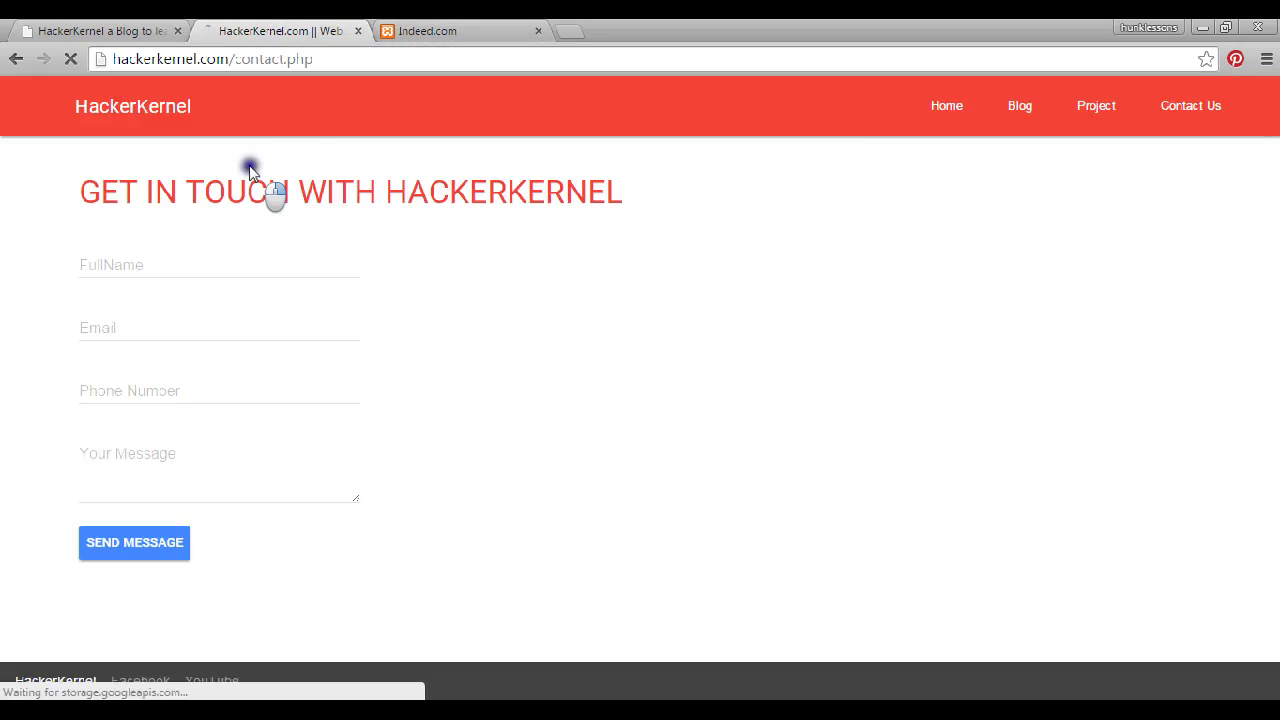
left_click_drag(163, 263, 534, 326)
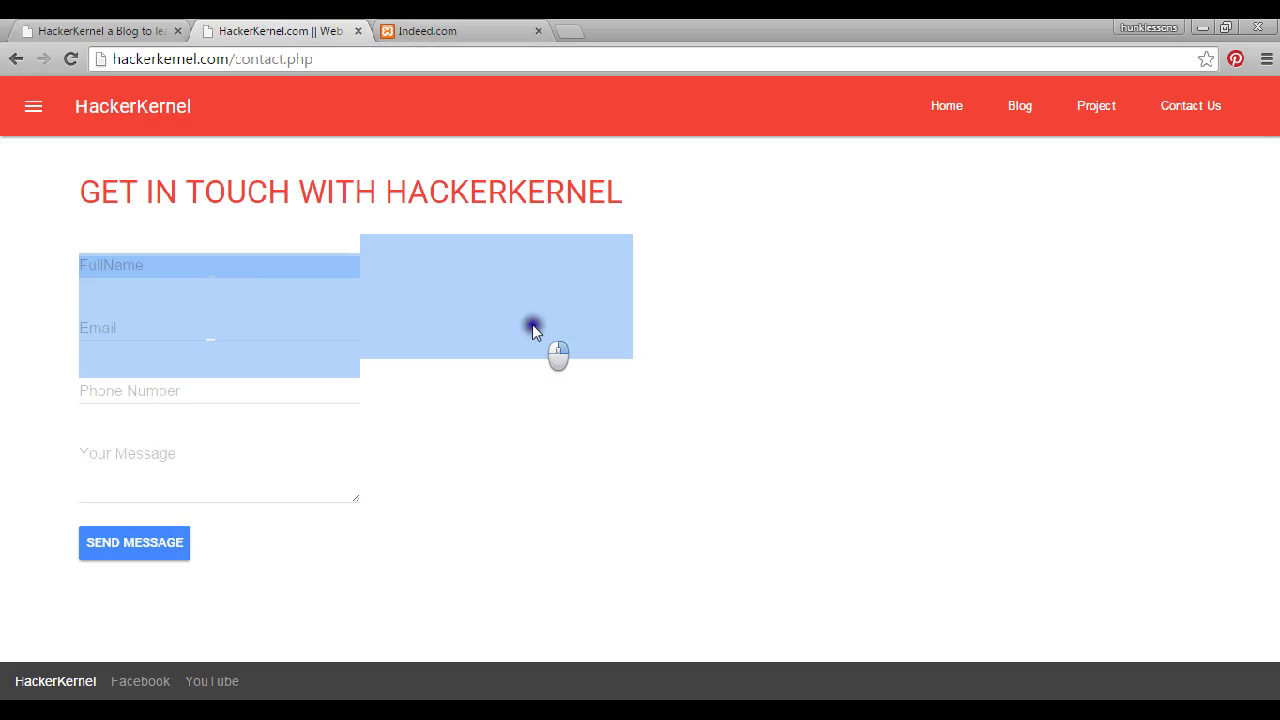
left_click(532, 305)
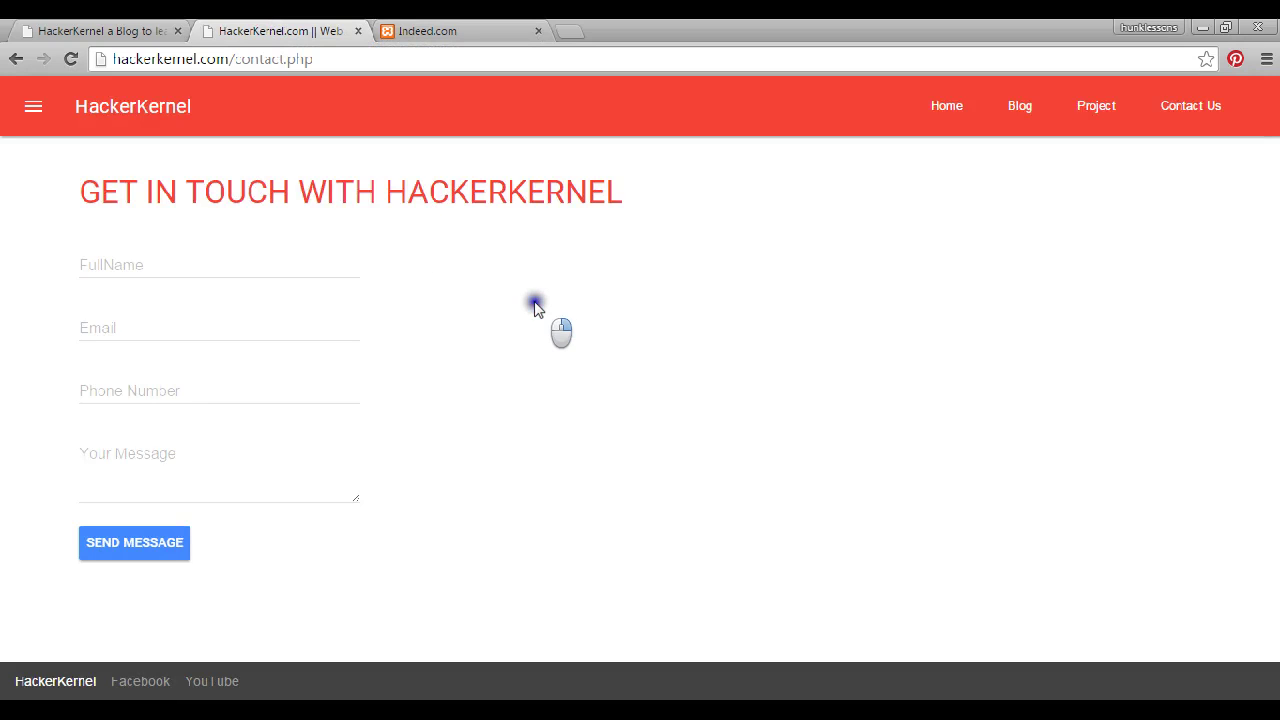
left_click(90, 24)
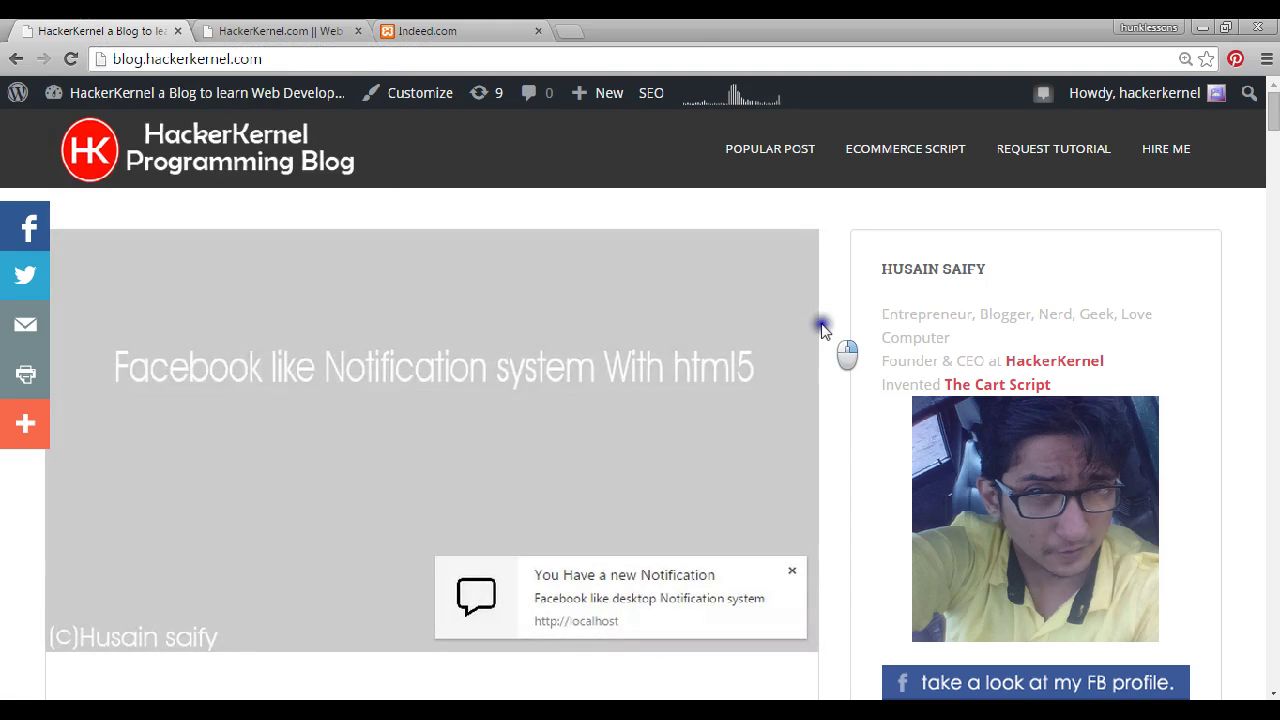
Scroll through the recent posts on the HackerKernel blog
scroll(820, 330, "down", 3)
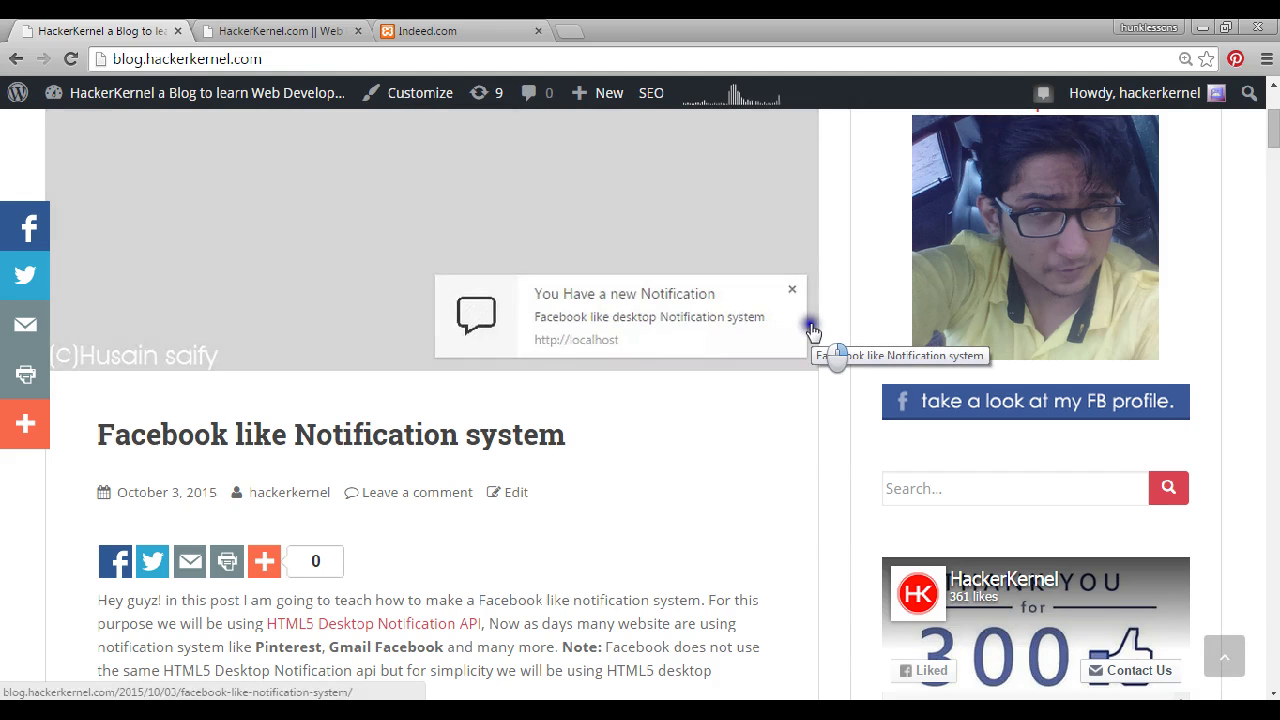
scroll(430, 305, "down", 4)
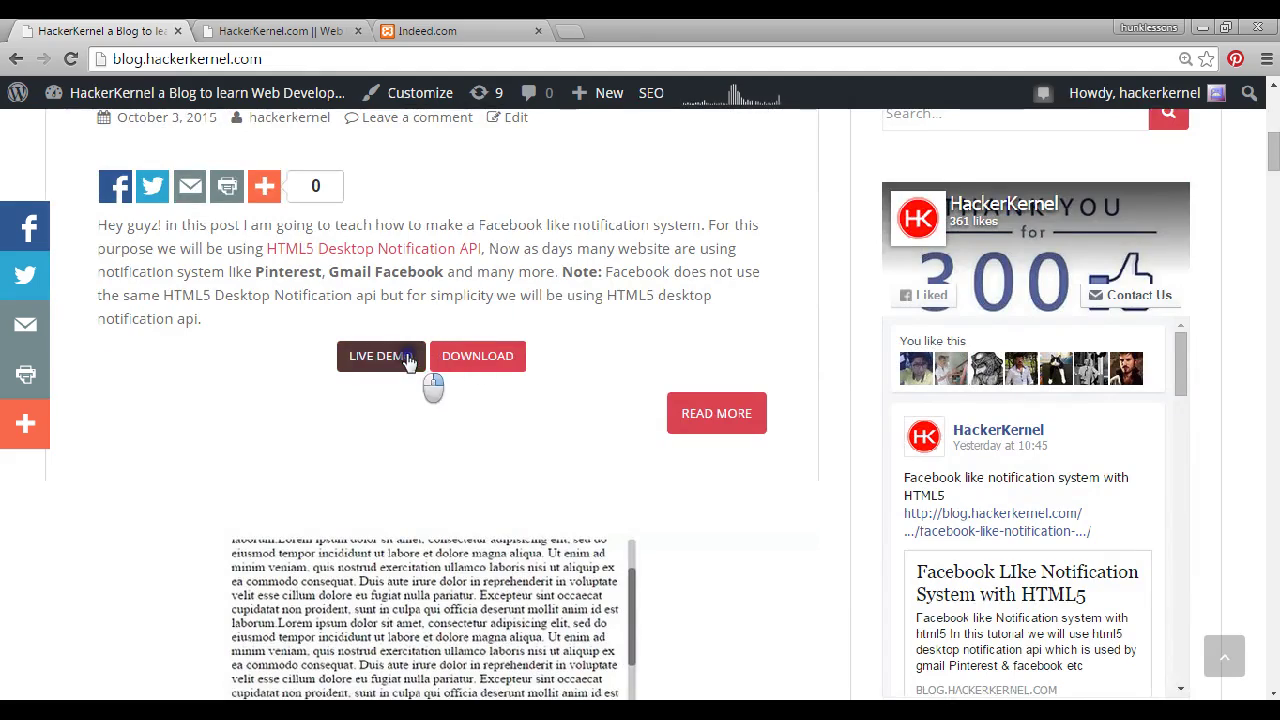
scroll(490, 380, "up", 5)
scroll(671, 351, "down", 5)
scroll(1000, 420, "down", 1)
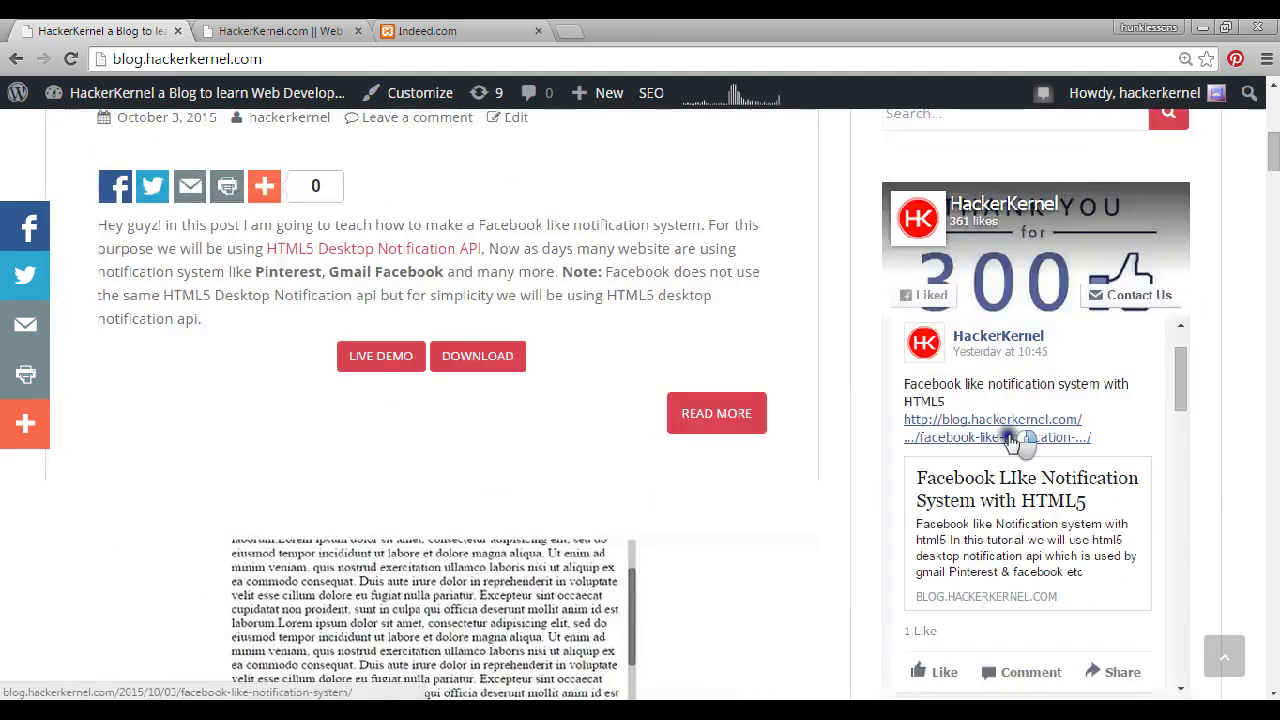
scroll(566, 443, "down", 9)
scroll(620, 400, "up", 6)
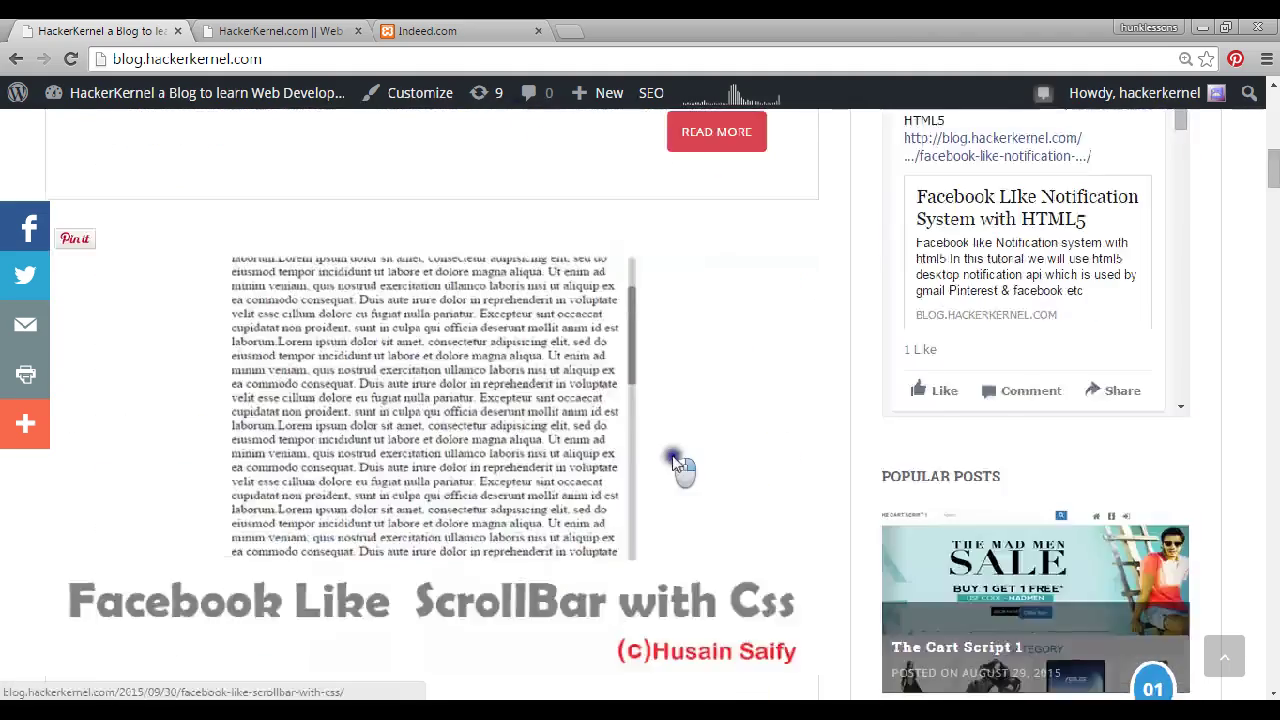
scroll(660, 445, "up", 10)
Open the ECOMMERCE SCRIPT post (The Cart Script 1), skim it, then follow HIRE ME
left_click(885, 150)
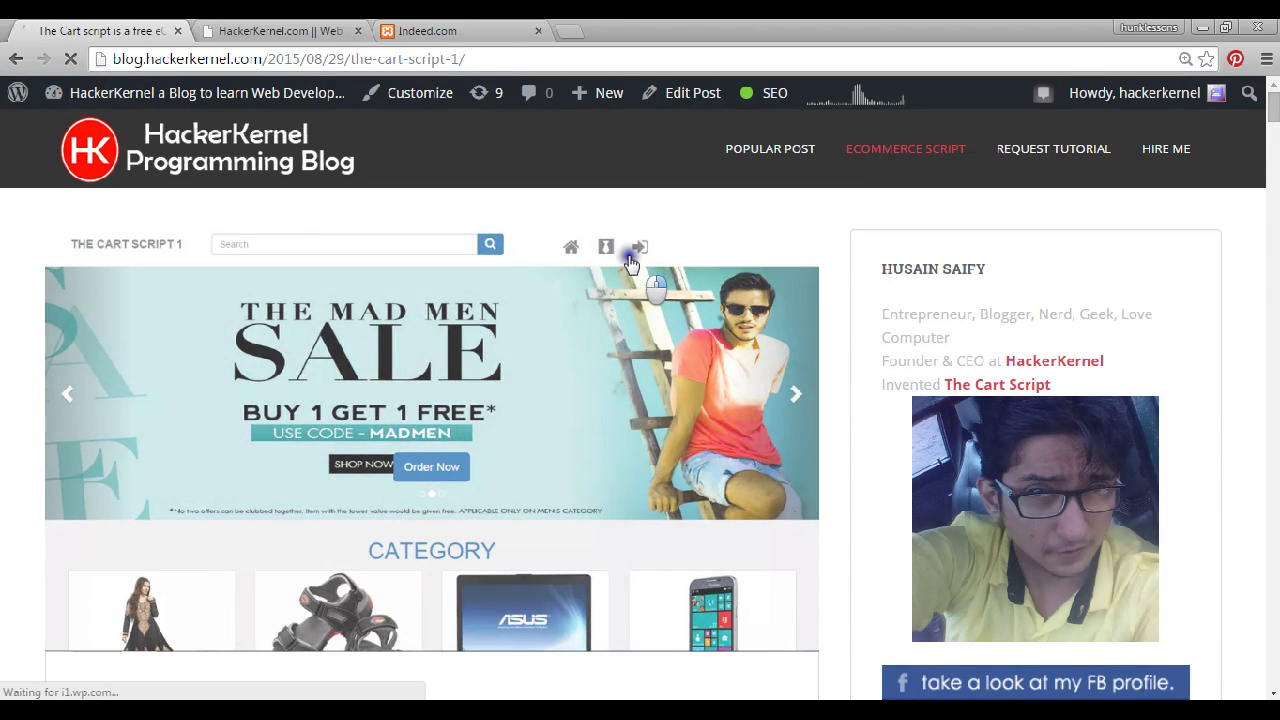
scroll(501, 478, "down", 6)
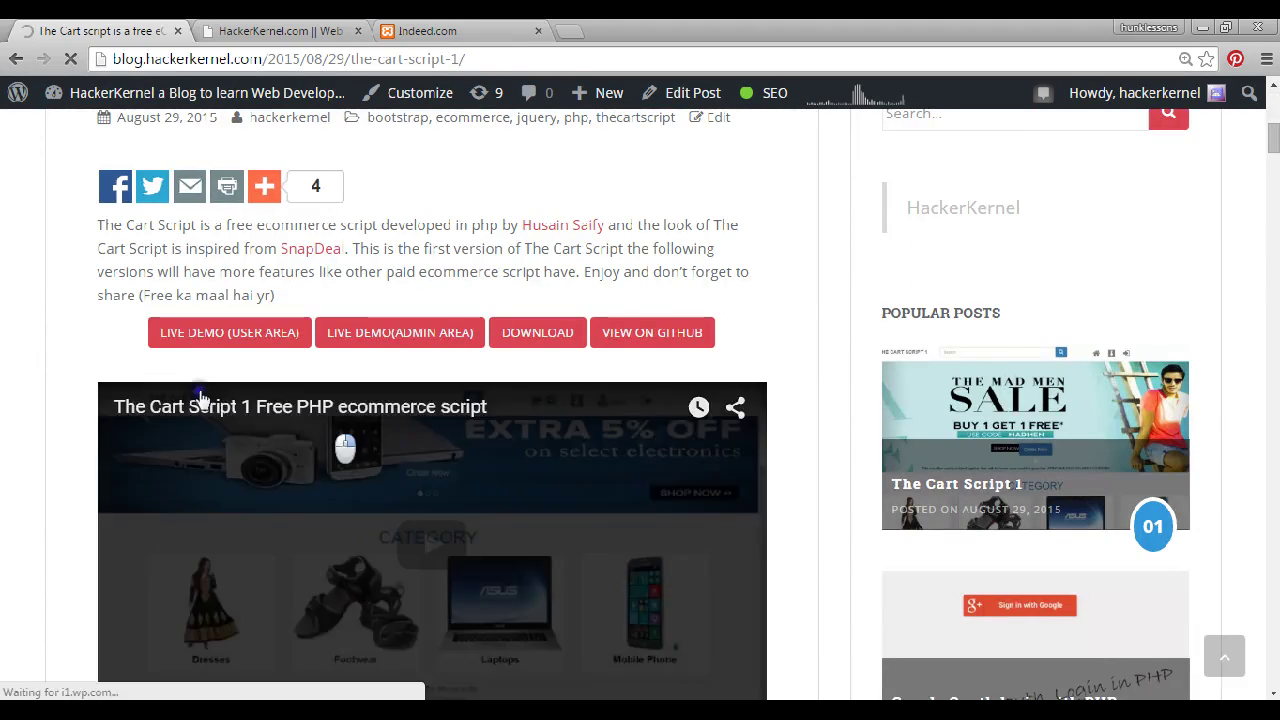
scroll(573, 350, "up", 6)
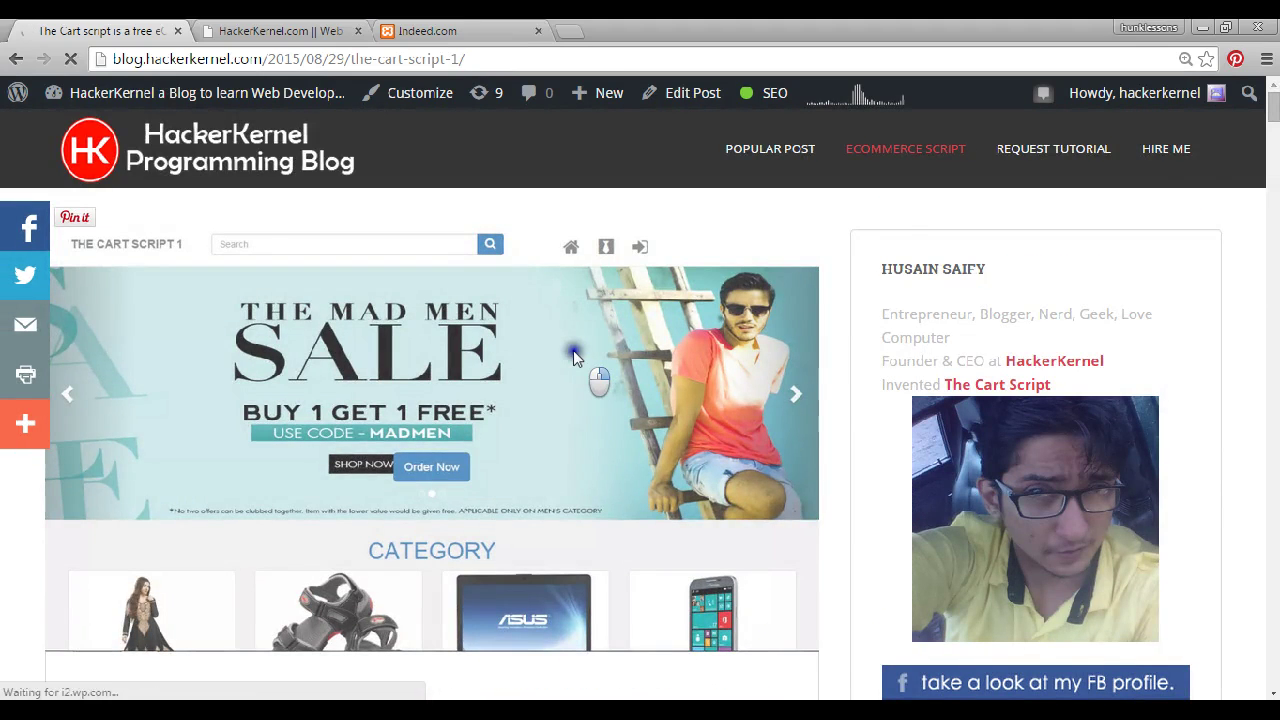
left_click(1204, 176)
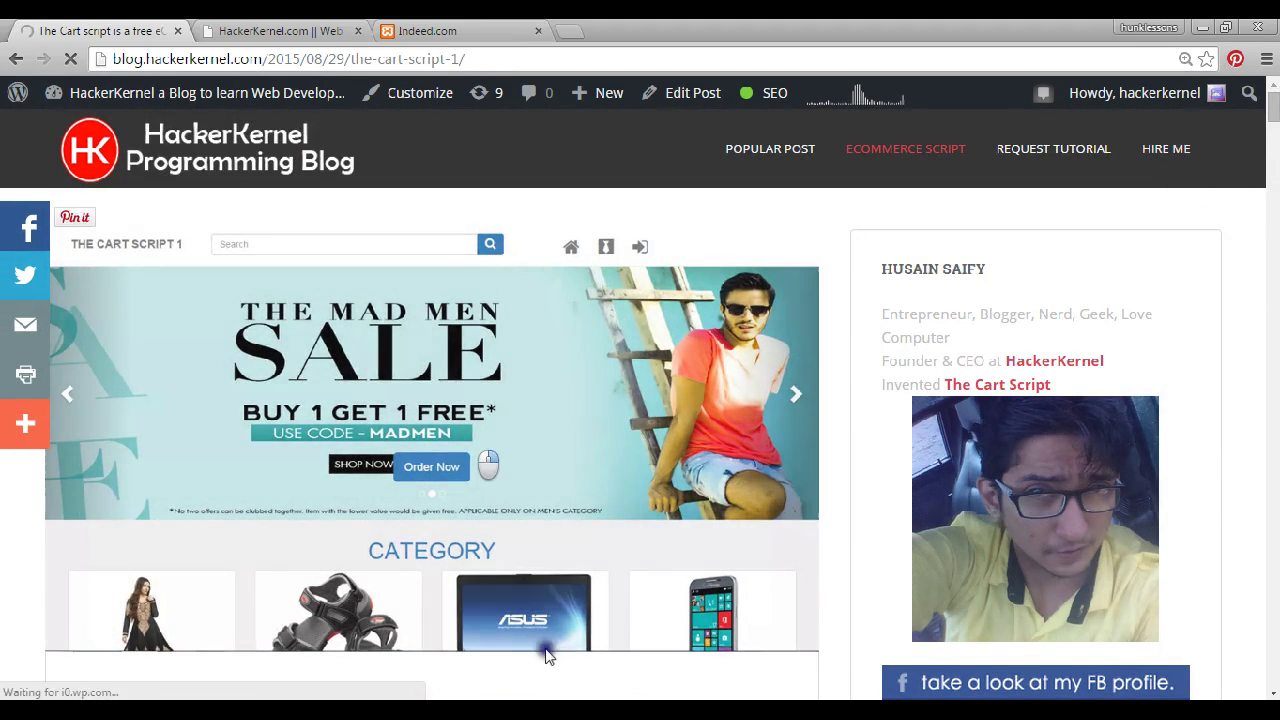